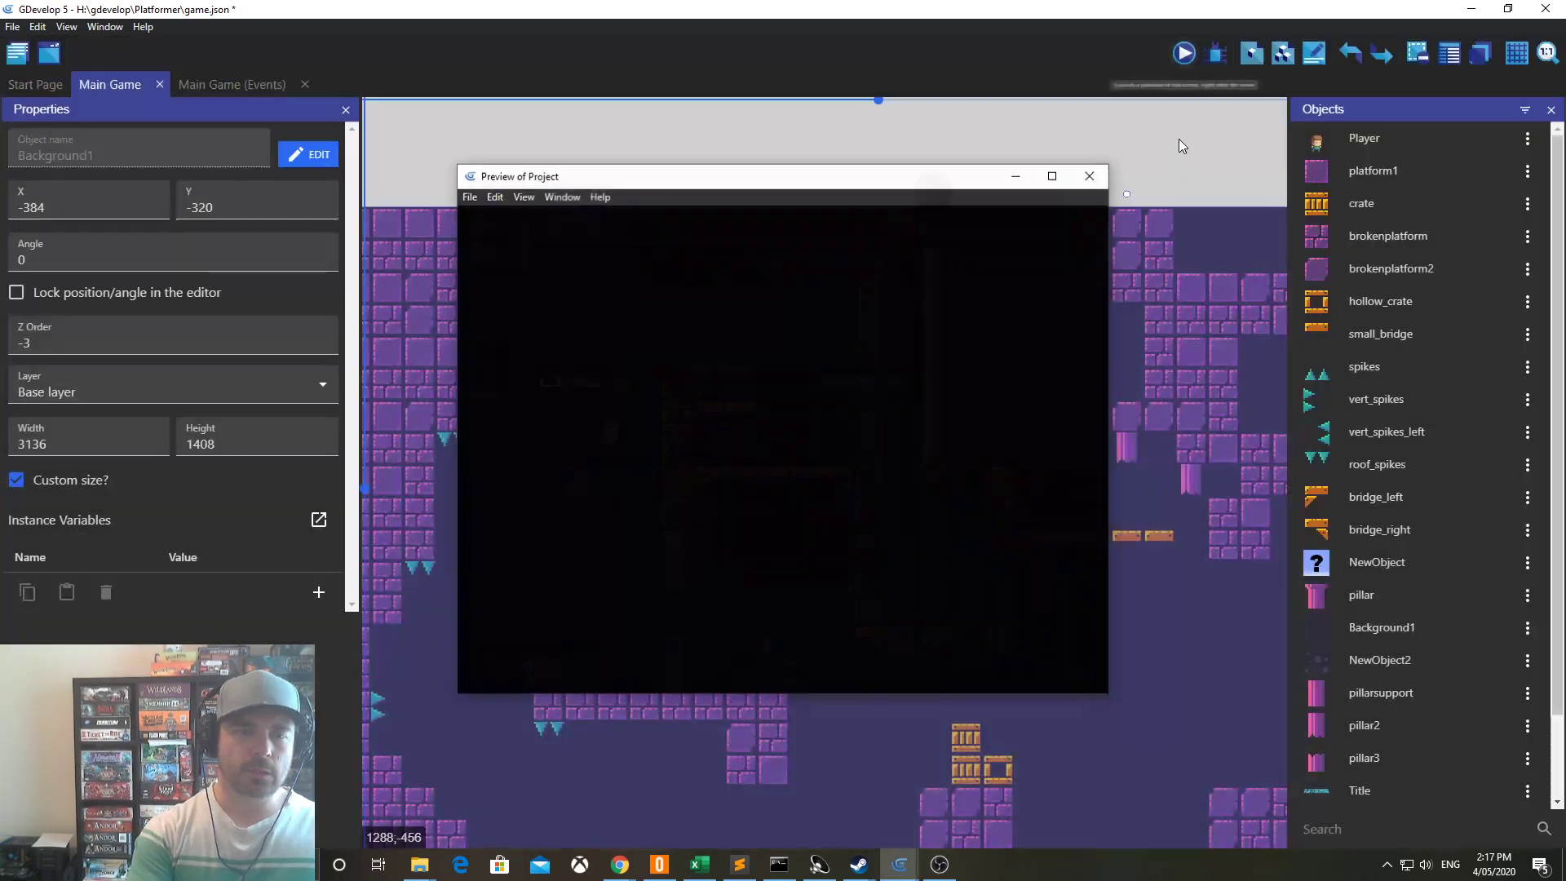
- Play-test the level in the preview by running right and jumping onto the upper wooden bridge, and close the preview
key("Right")
key("space")
key("space")
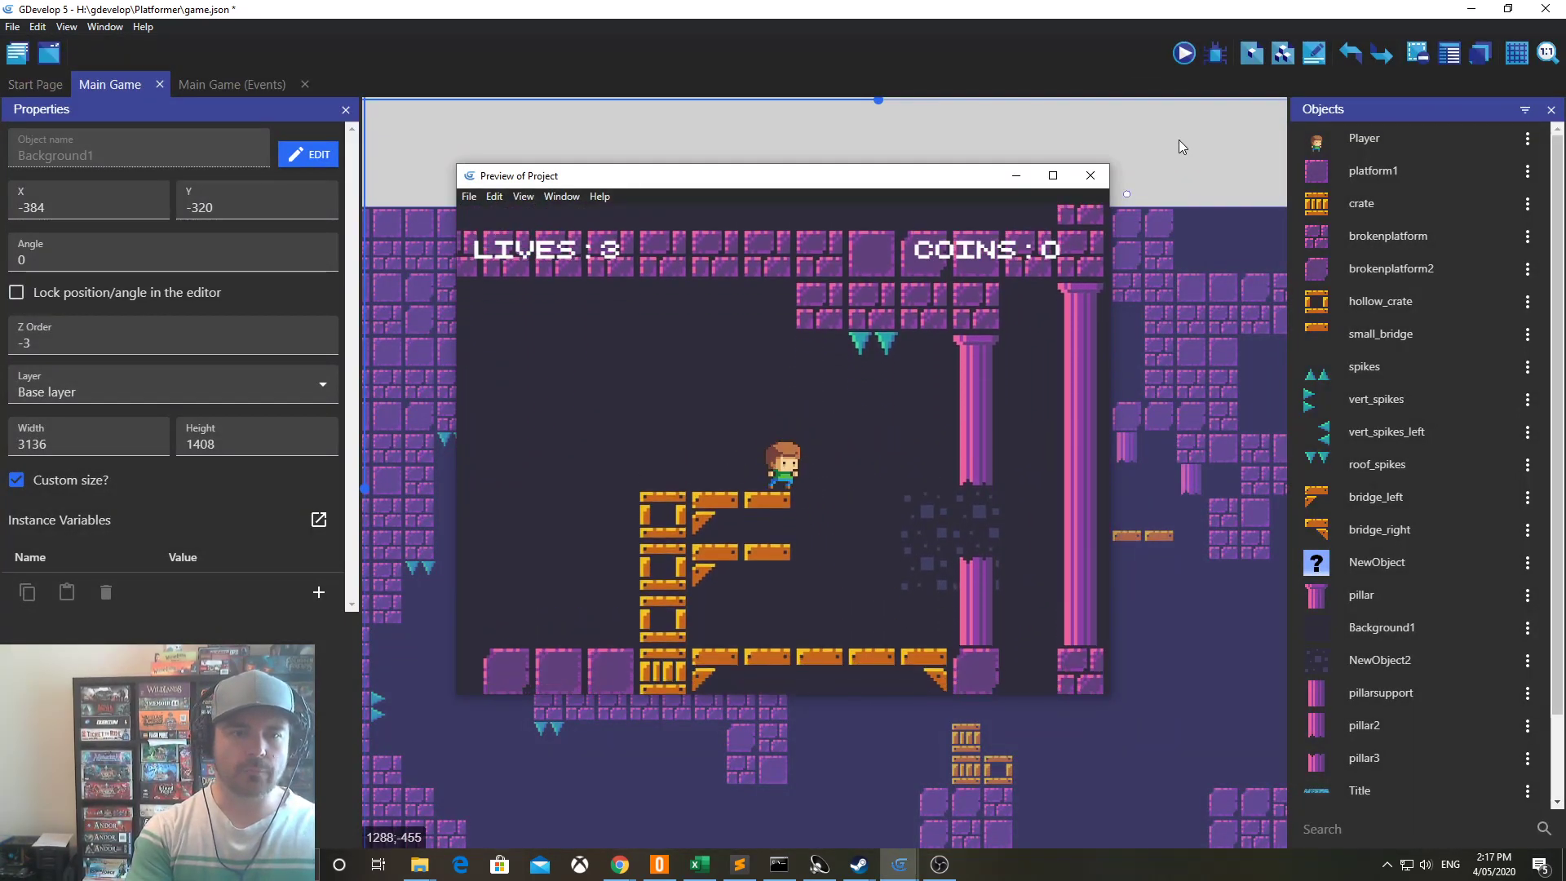
key("space")
key("space")
key("space")
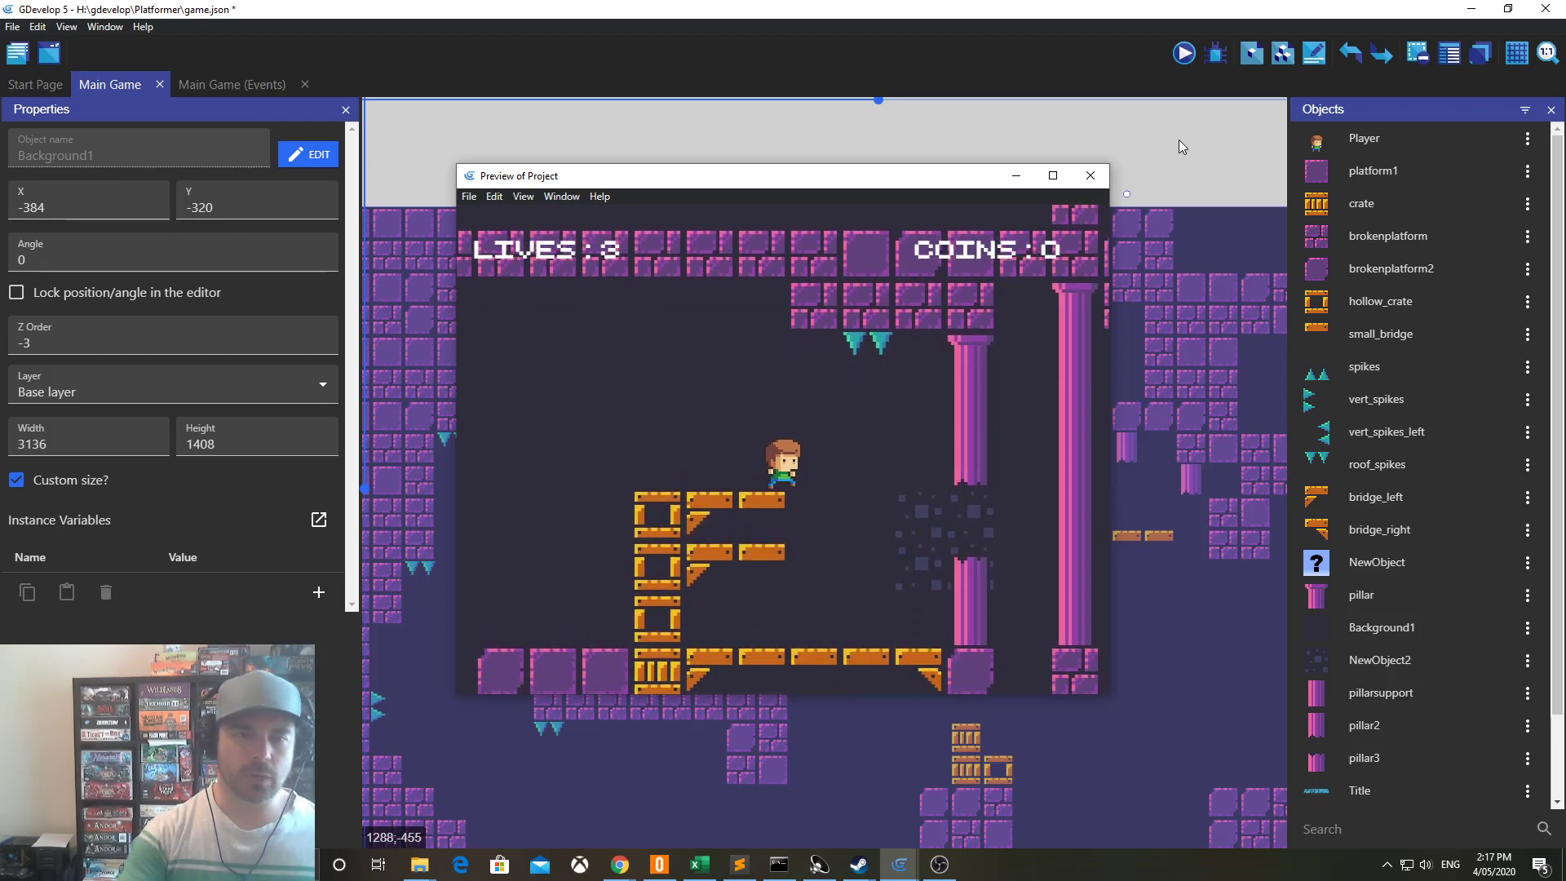
left_click(1091, 176)
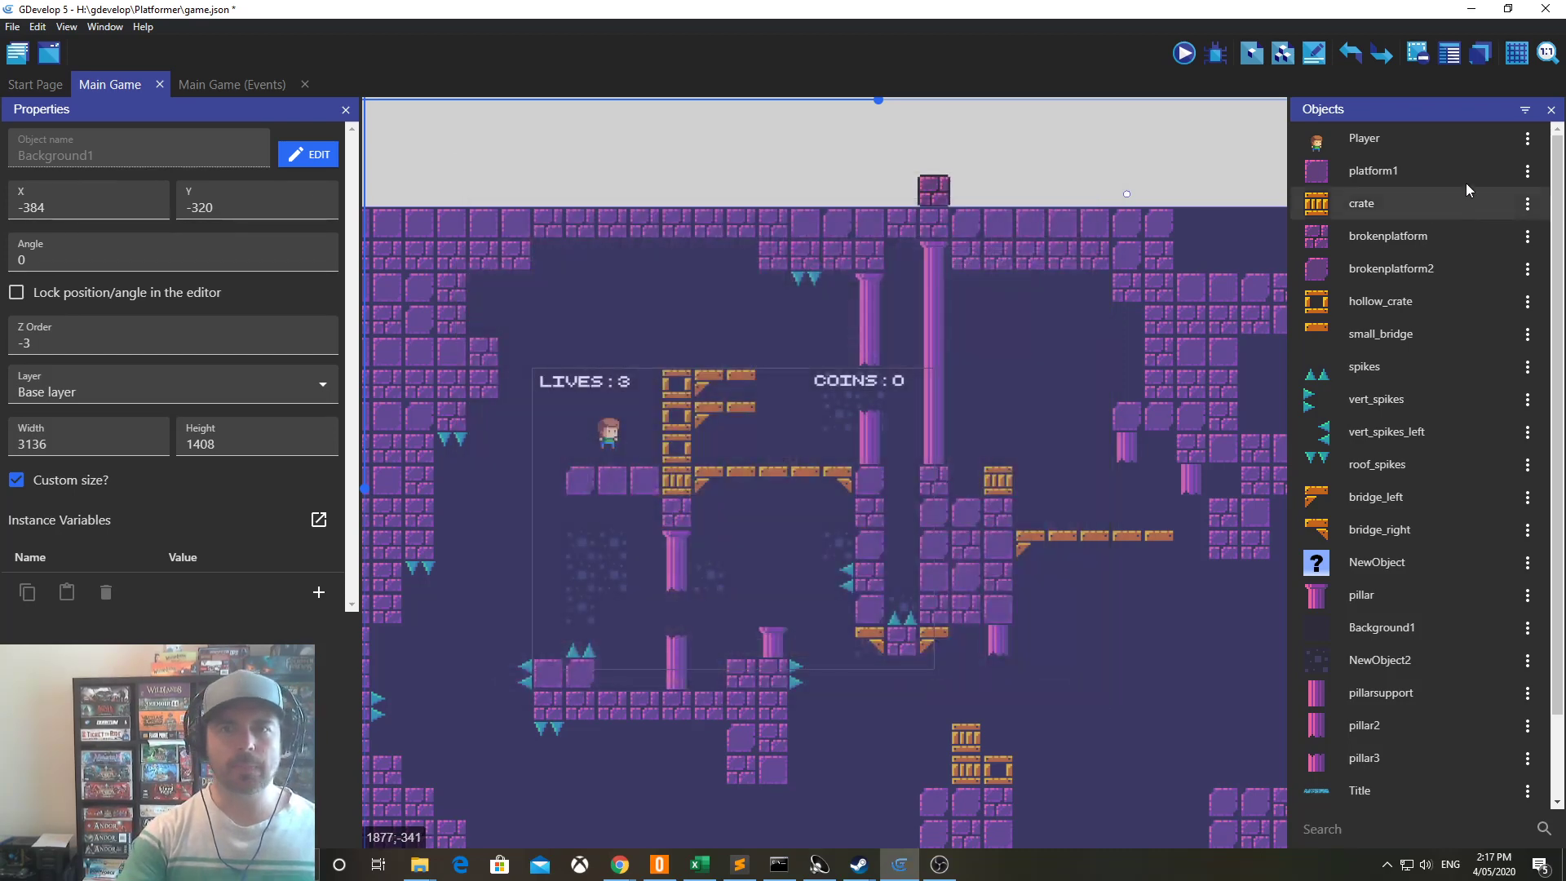
- Open the Player's idle animation in Piskel, scribble over the empty canvas above the head, and undo the scribble
double_click(1353, 143)
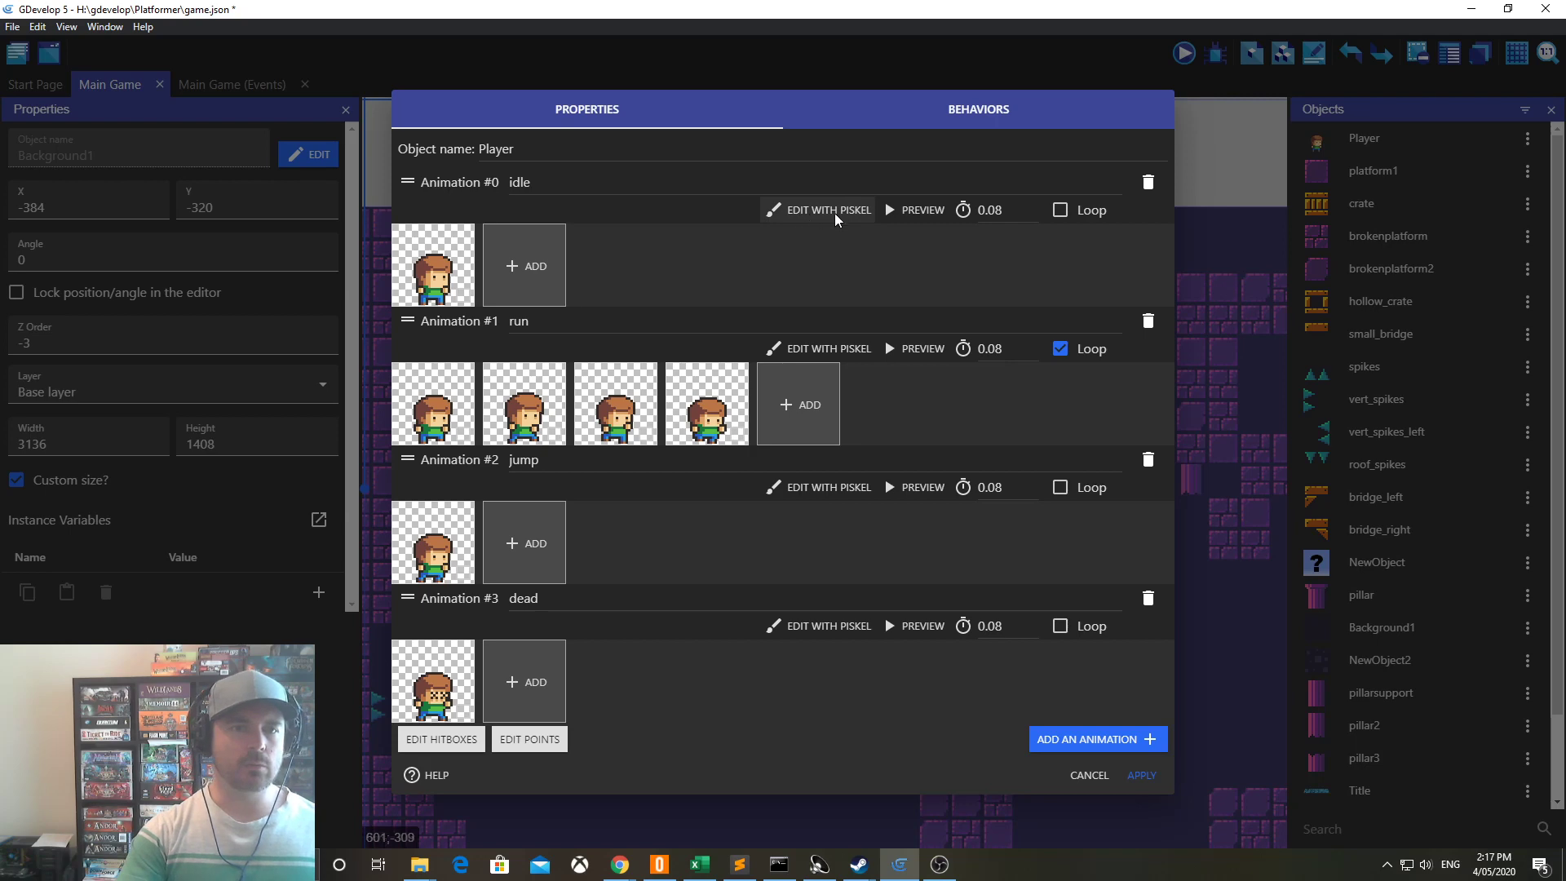
left_click(835, 219)
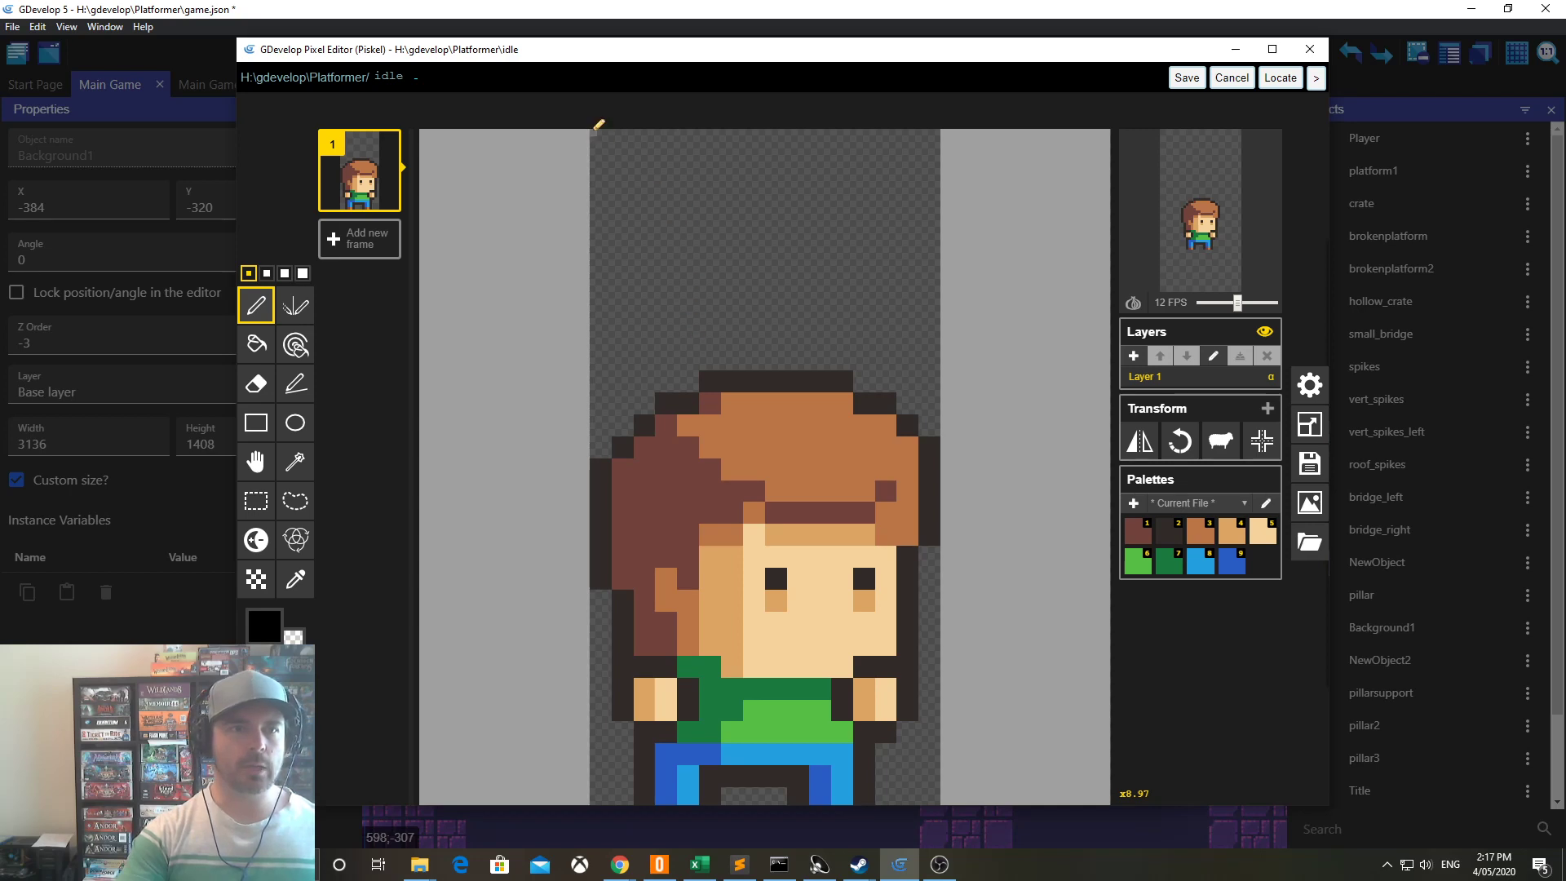
mouse_move(594, 130)
left_mouse_down()
mouse_move(883, 323)
mouse_move(910, 360)
mouse_move(643, 365)
mouse_move(919, 157)
mouse_move(601, 148)
left_mouse_up()
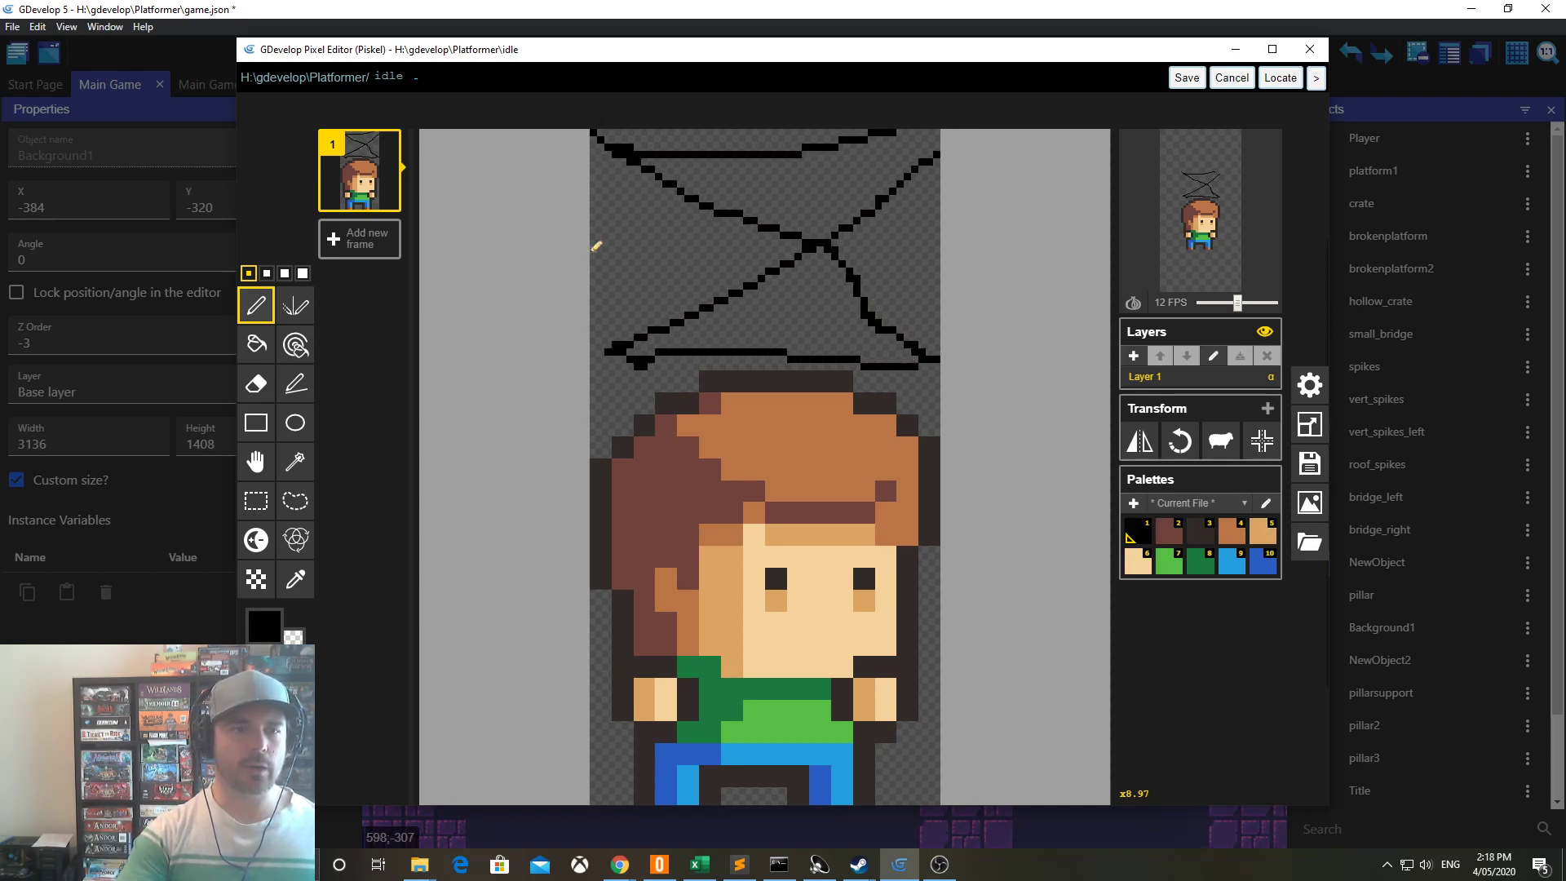
key("ctrl+z")
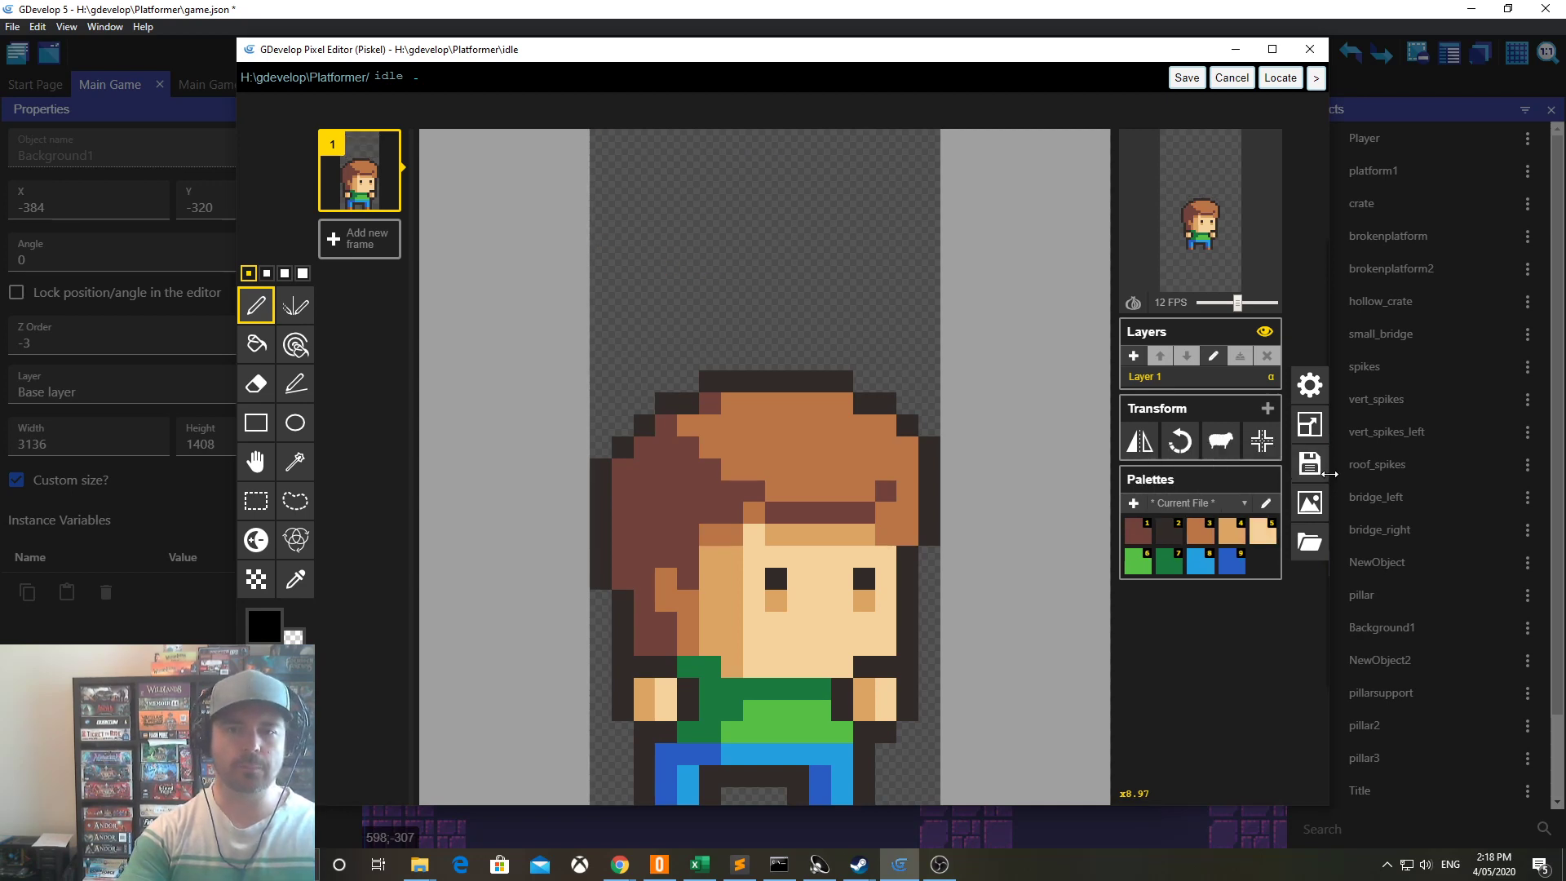
- Crop the idle animation's canvas height to 80 px and again to 70 px, anchored at the bottom centre
left_click(1308, 425)
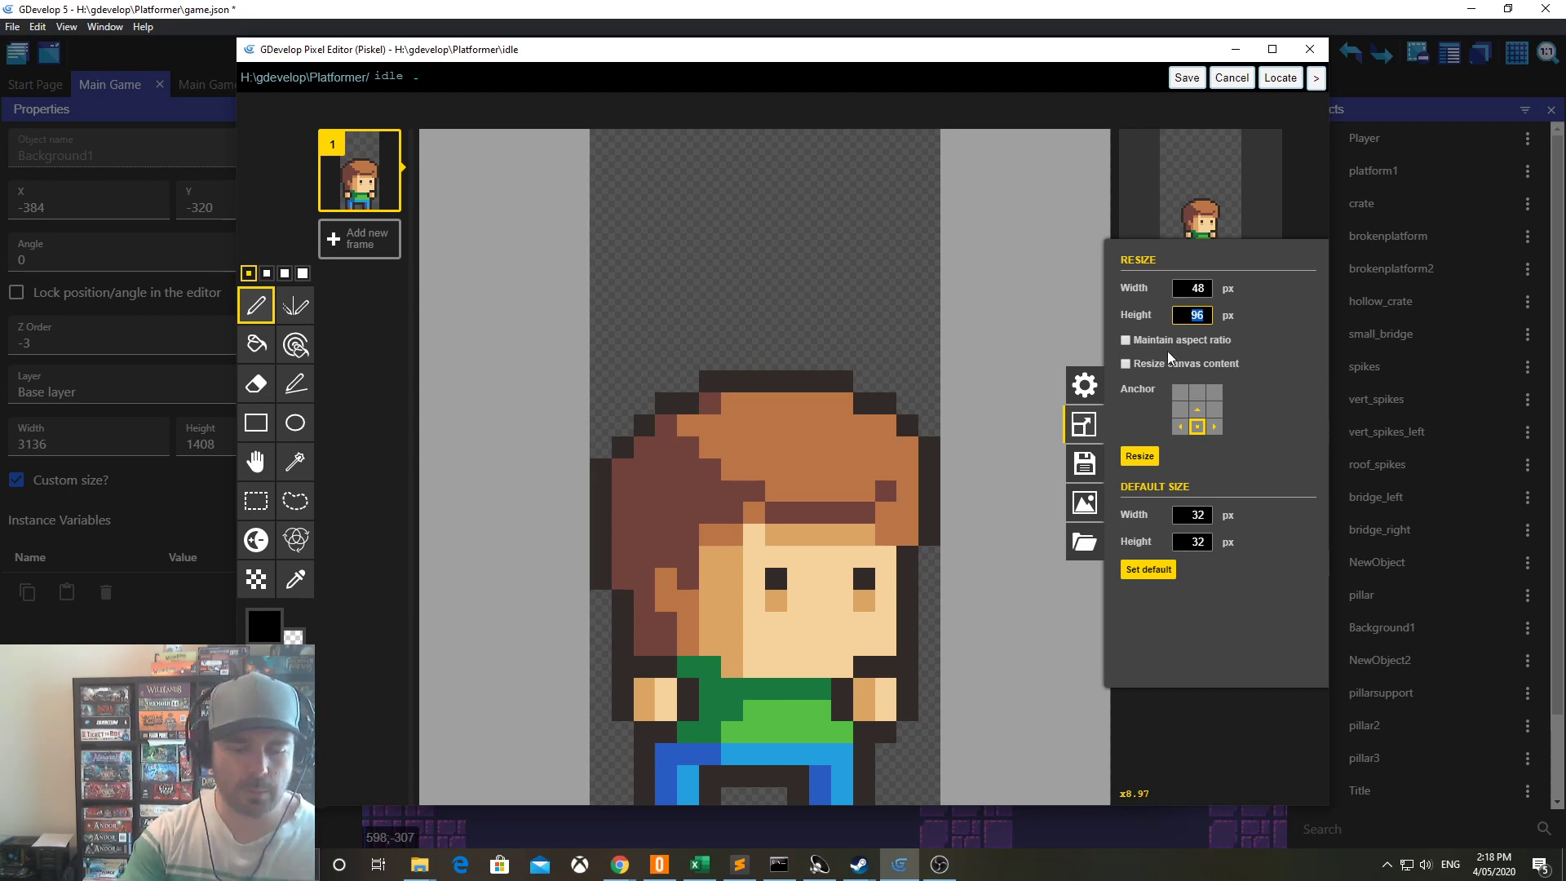
type("0")
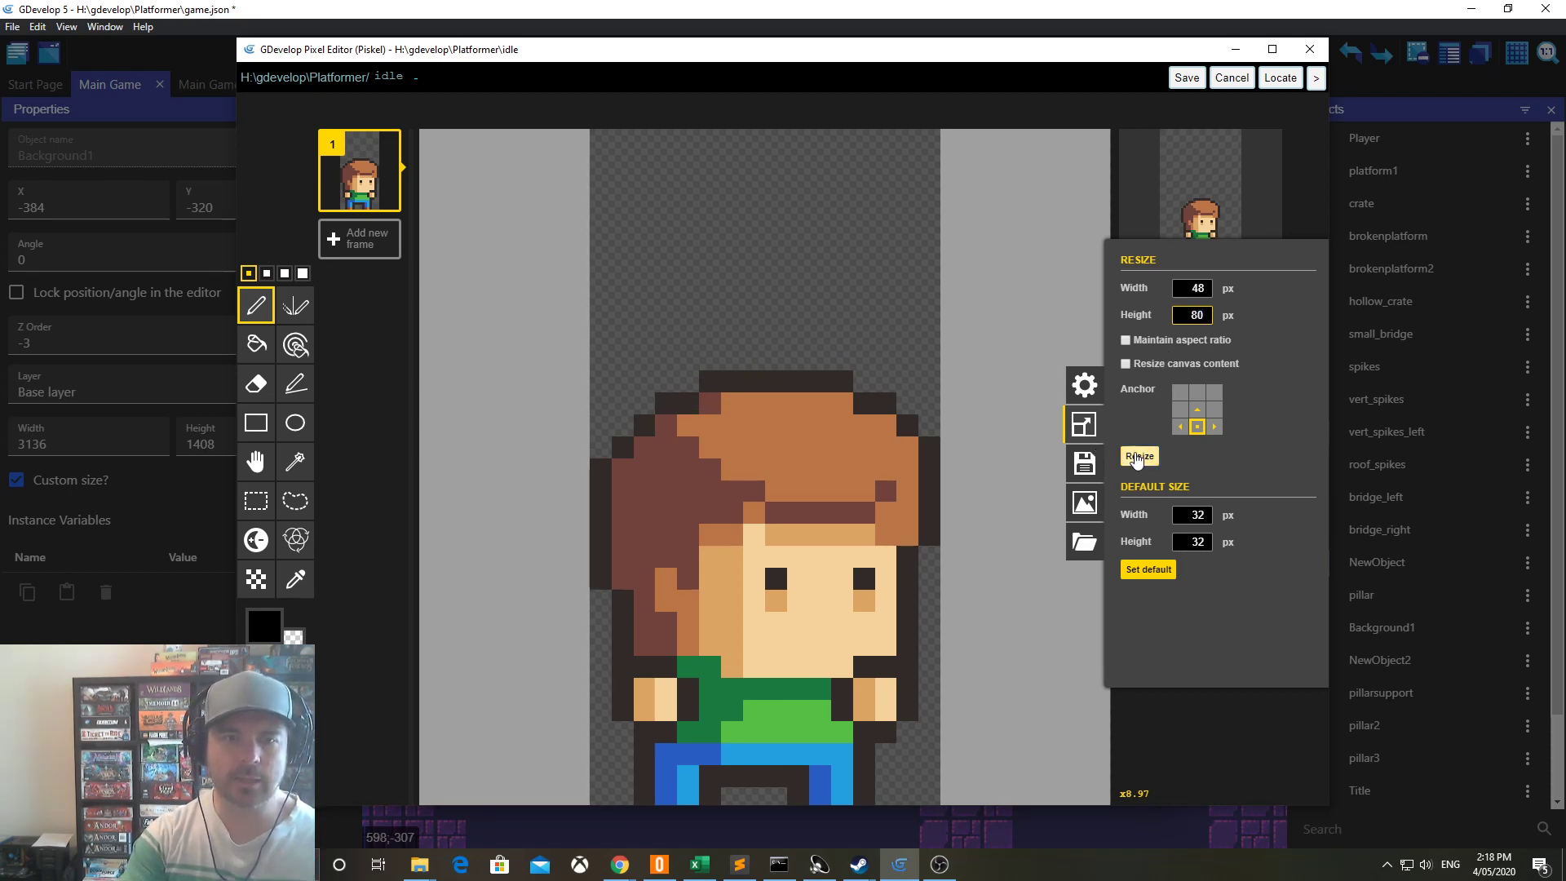
left_click(1139, 456)
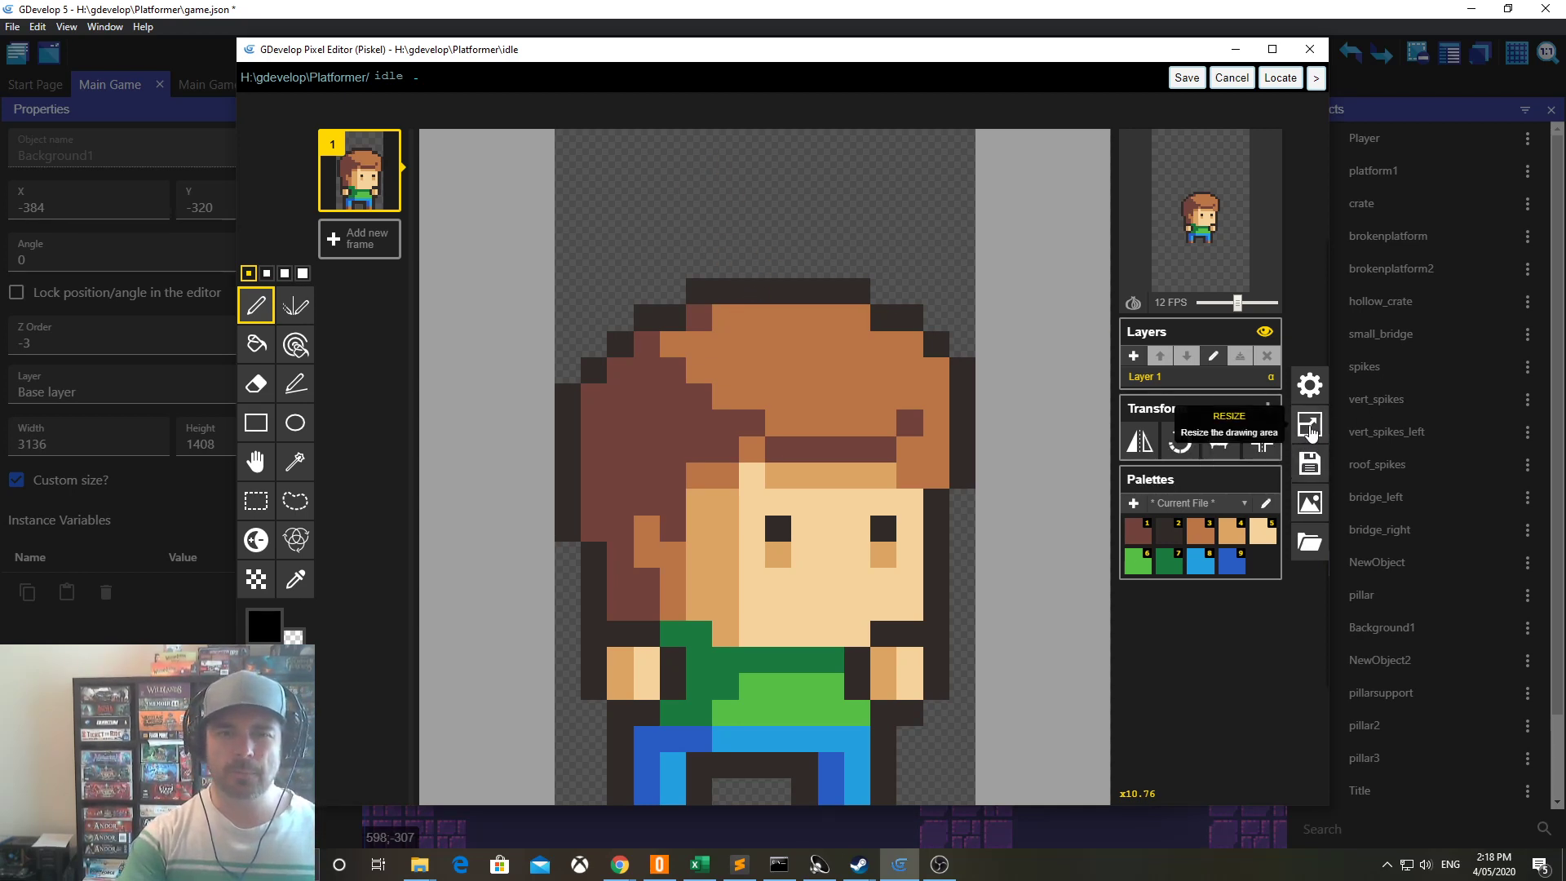
left_click(1310, 427)
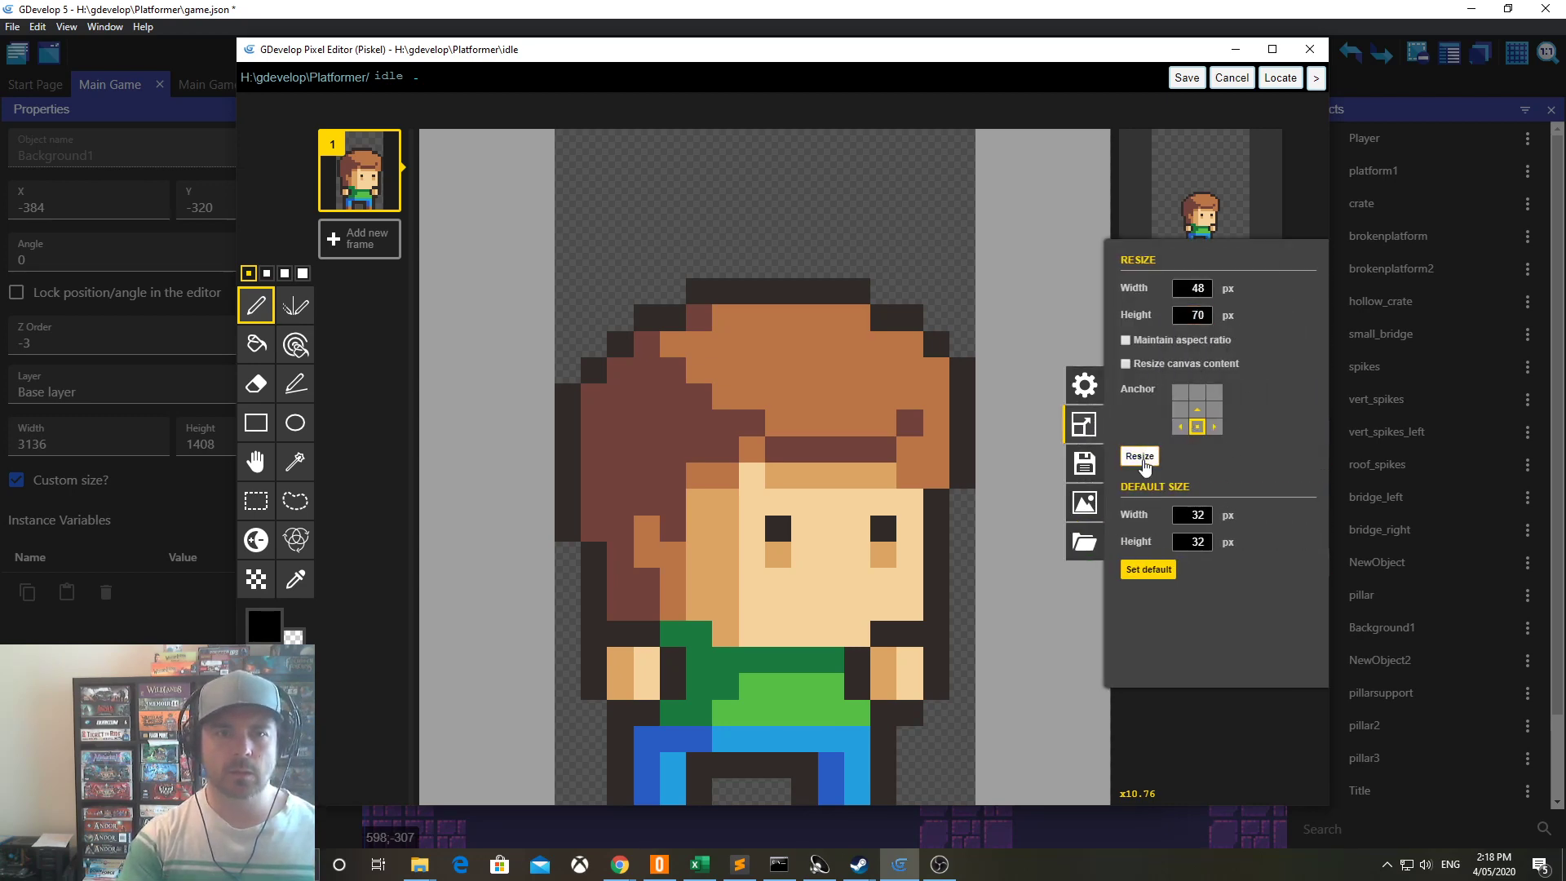
left_click(1139, 456)
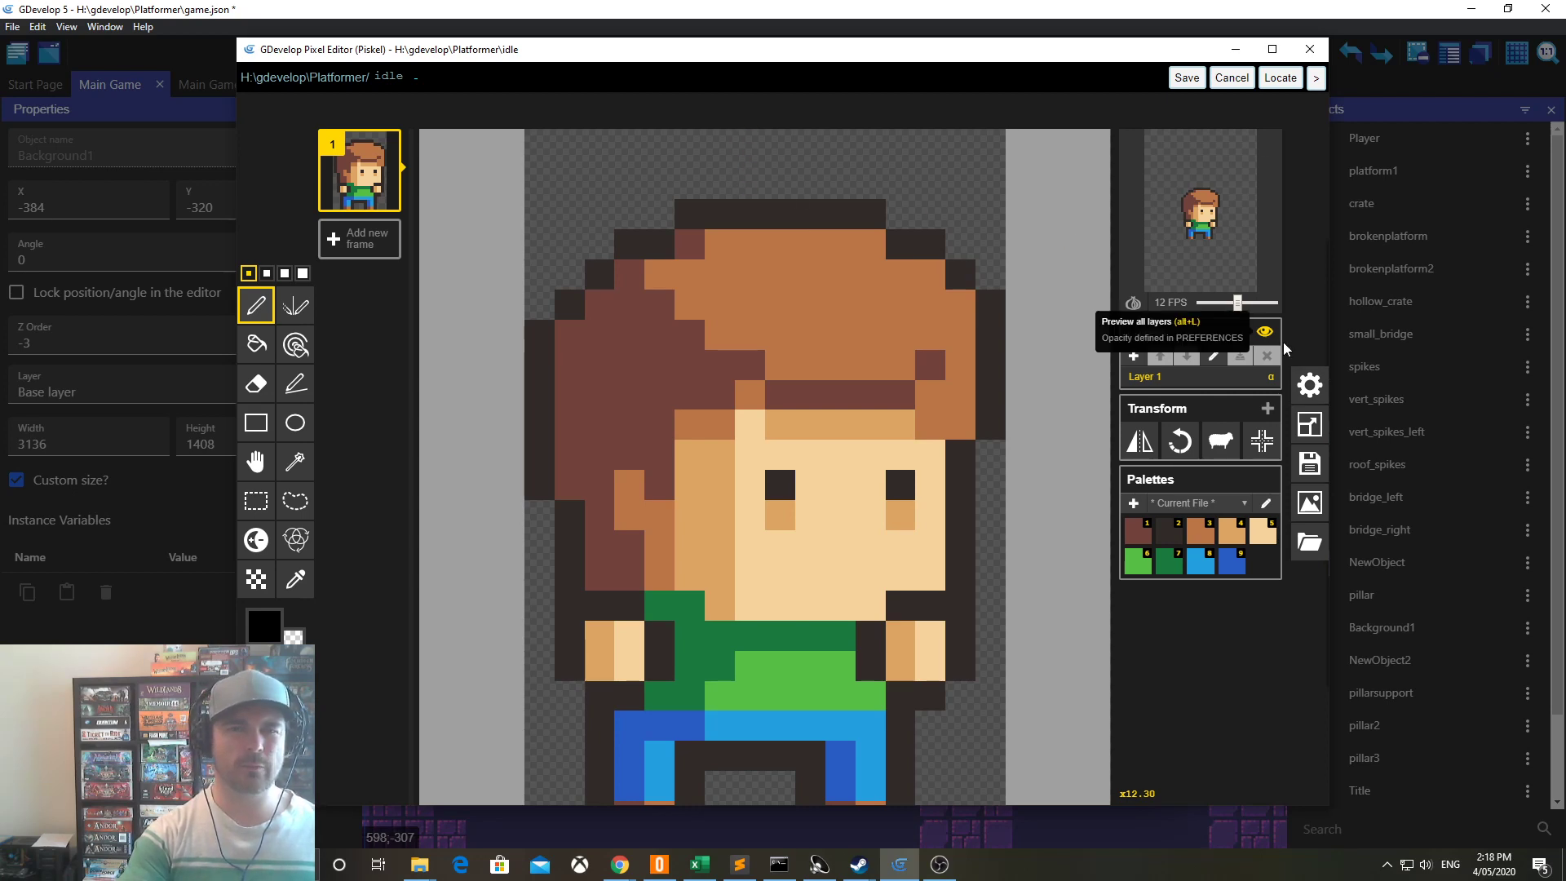
- Resize the idle animation's canvas height to 64 px with the bottom-centre anchor and save the sprite
left_click(1310, 424)
double_click(1199, 318)
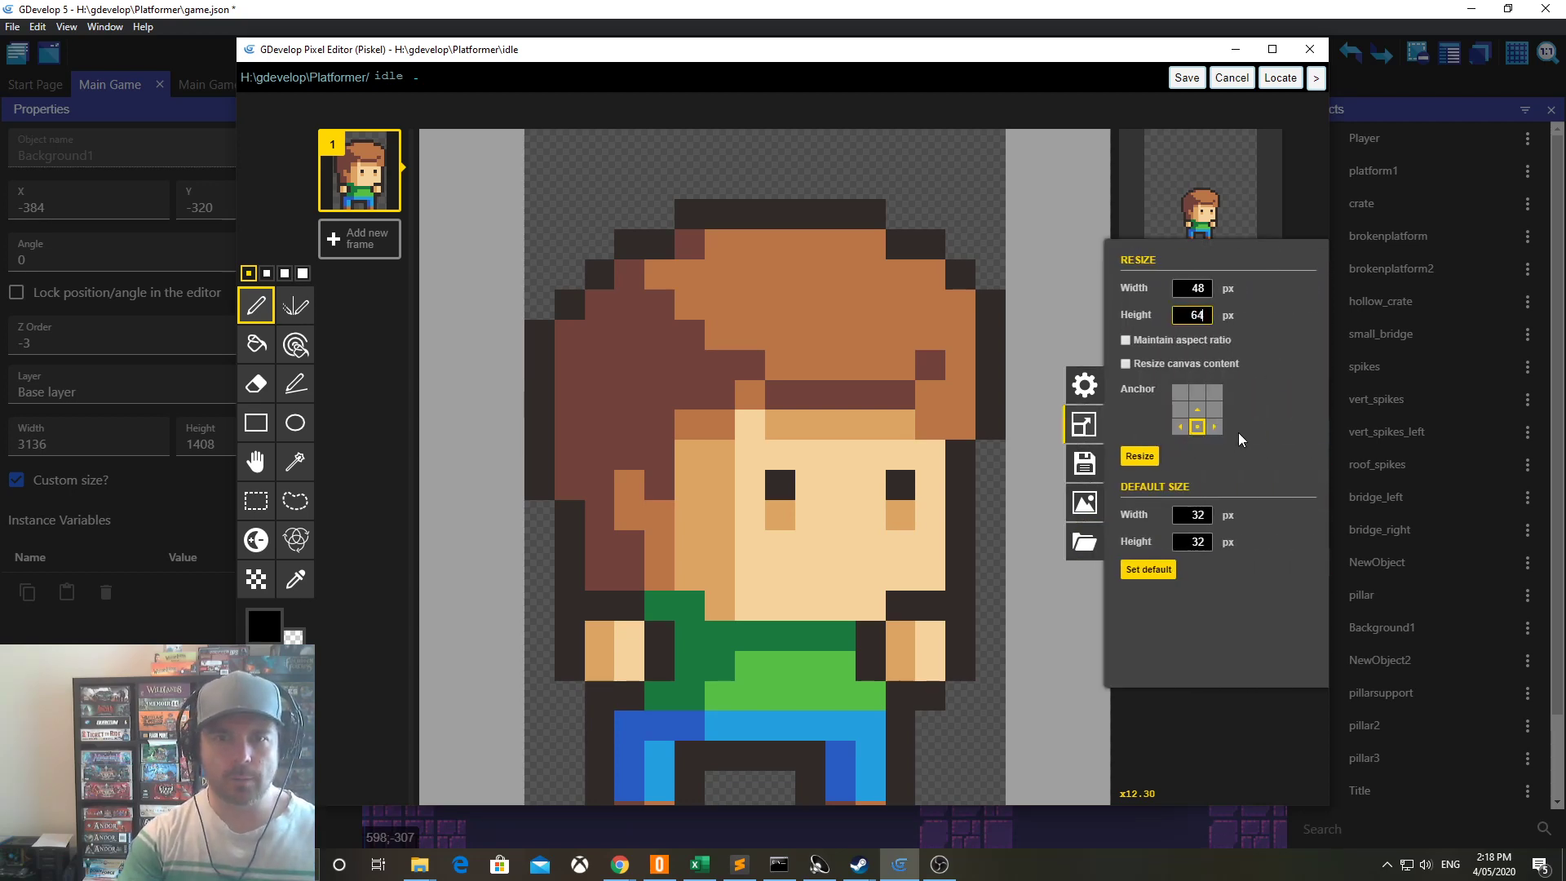
left_click(1141, 456)
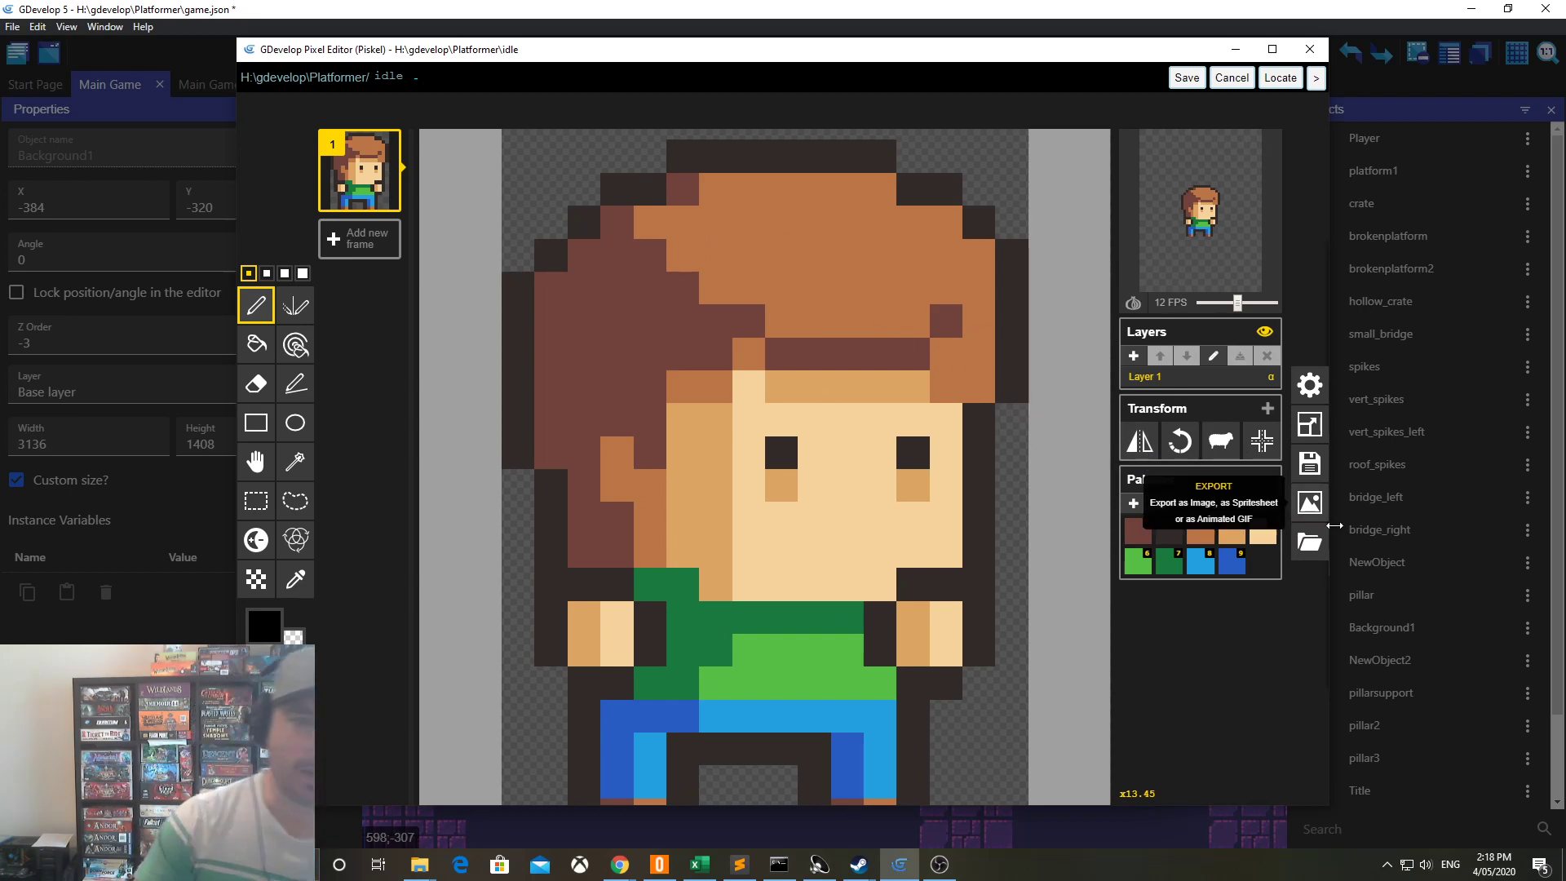
left_click(1183, 78)
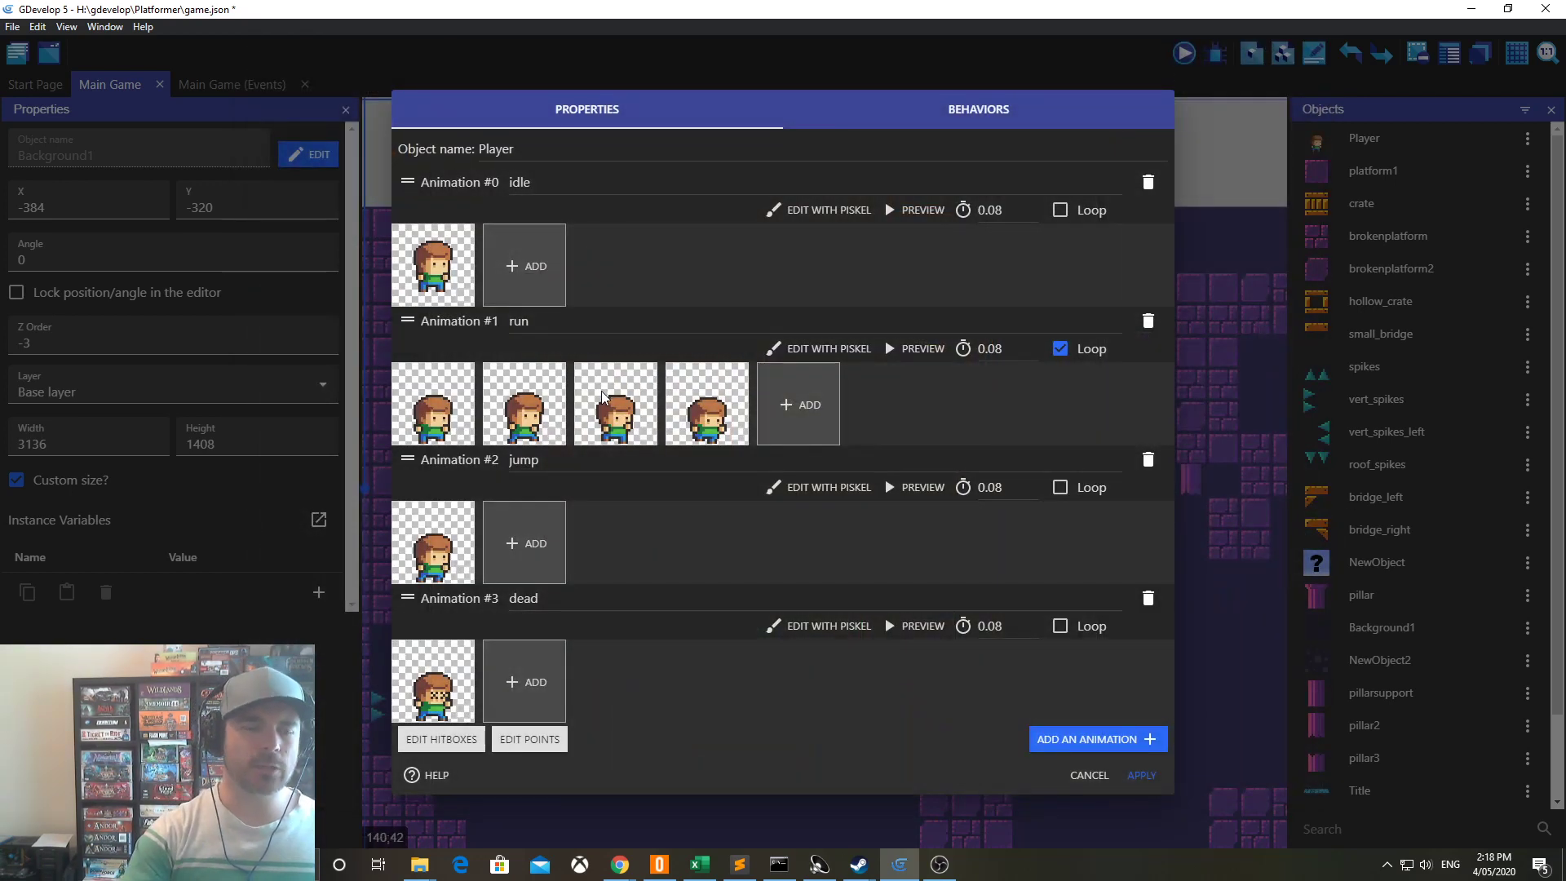
- Resize the canvas of the Player's run animation to a height of 64 px, anchored at the bottom centre, and save it
left_click(799, 351)
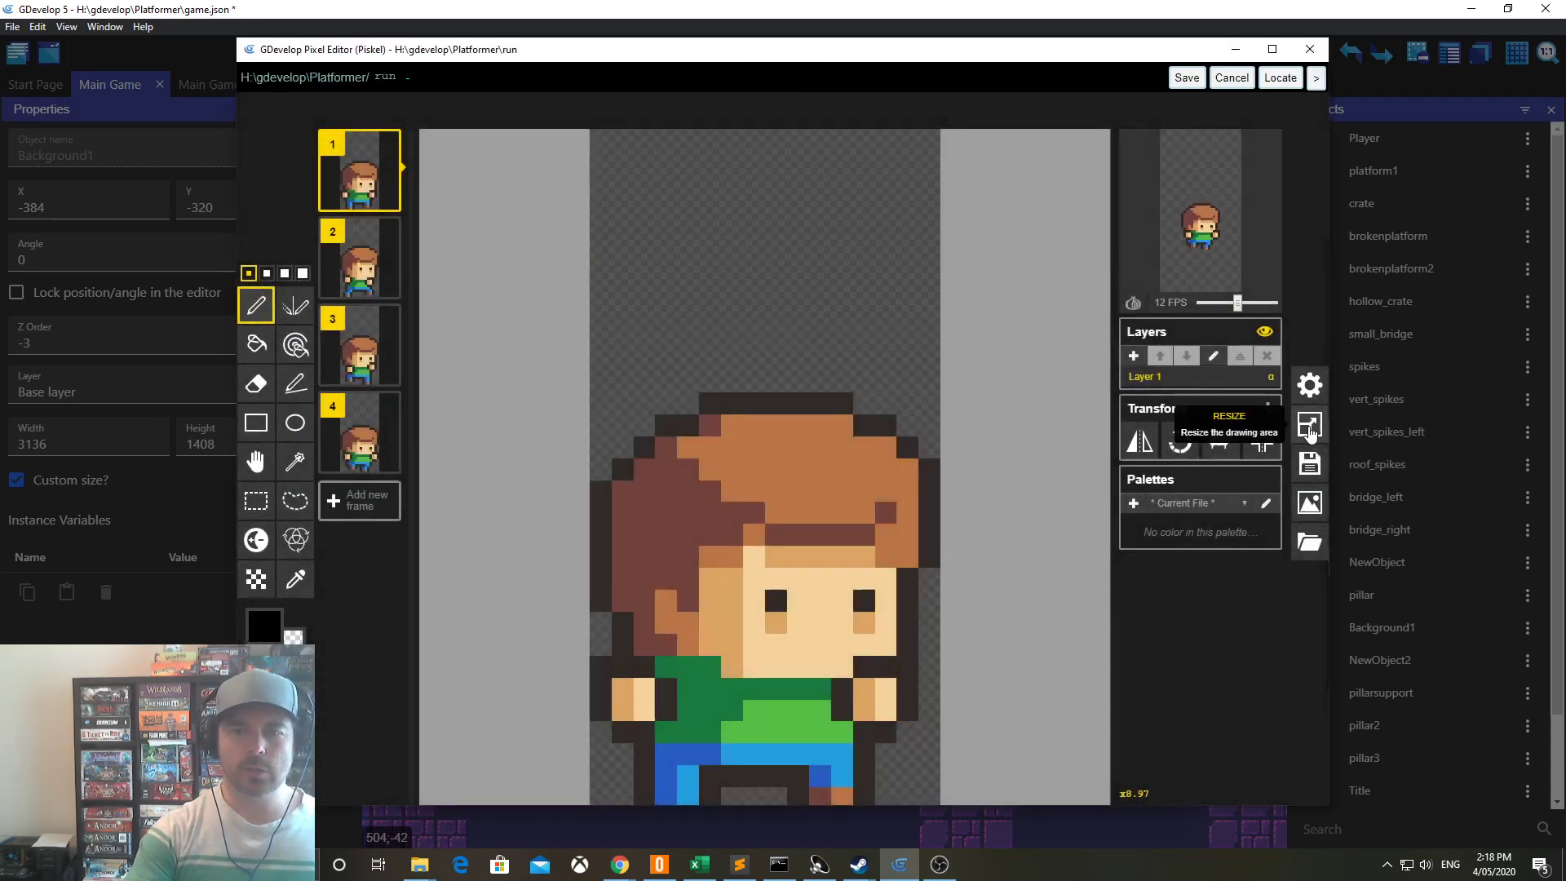
left_click(1307, 425)
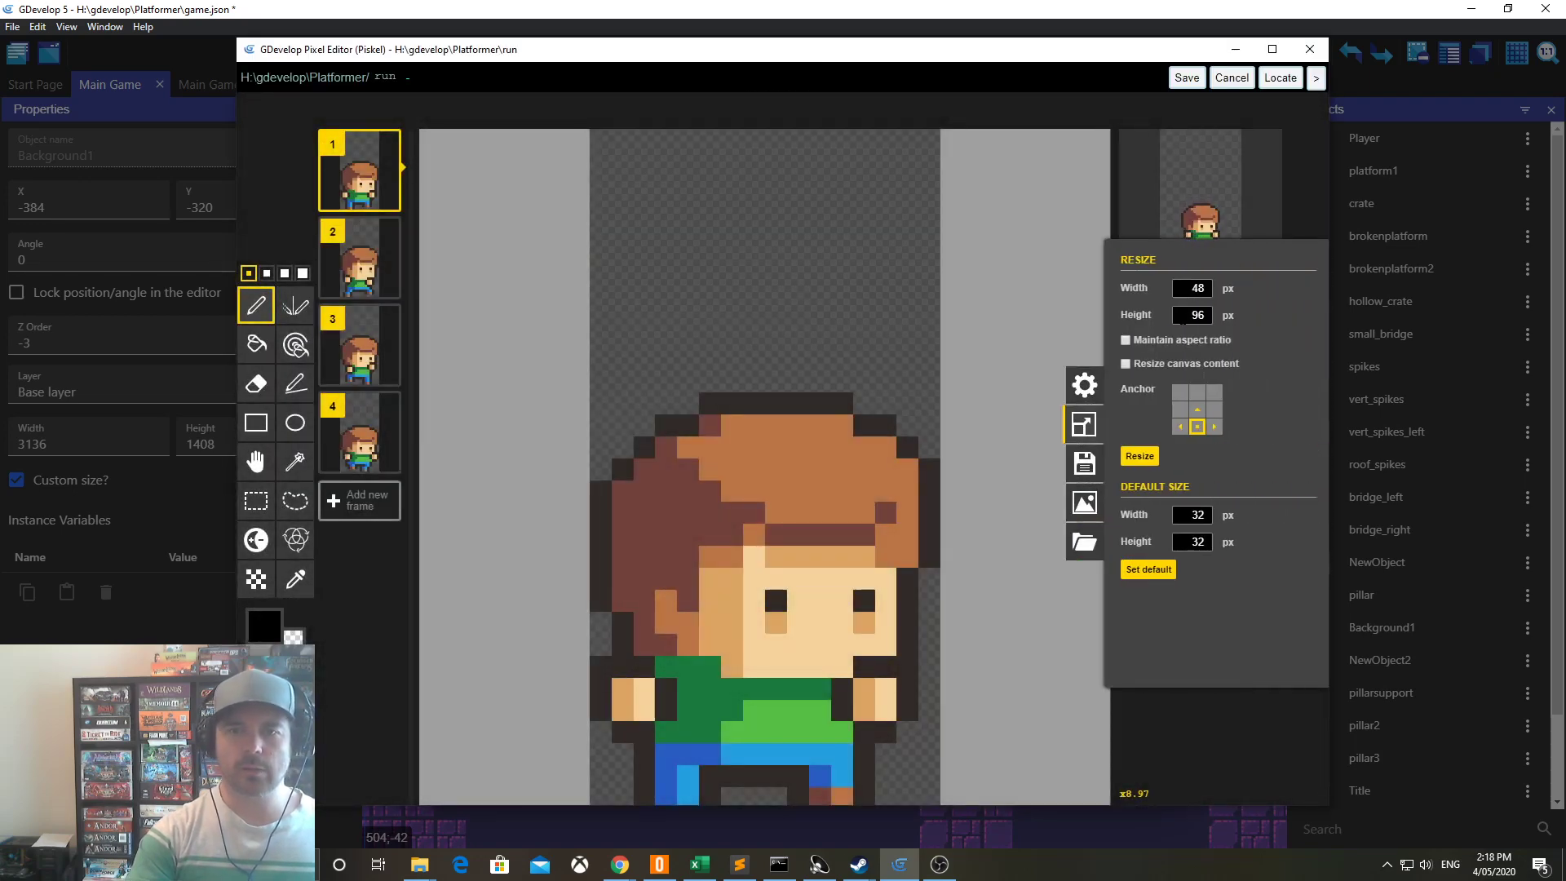
double_click(1200, 315)
type("64")
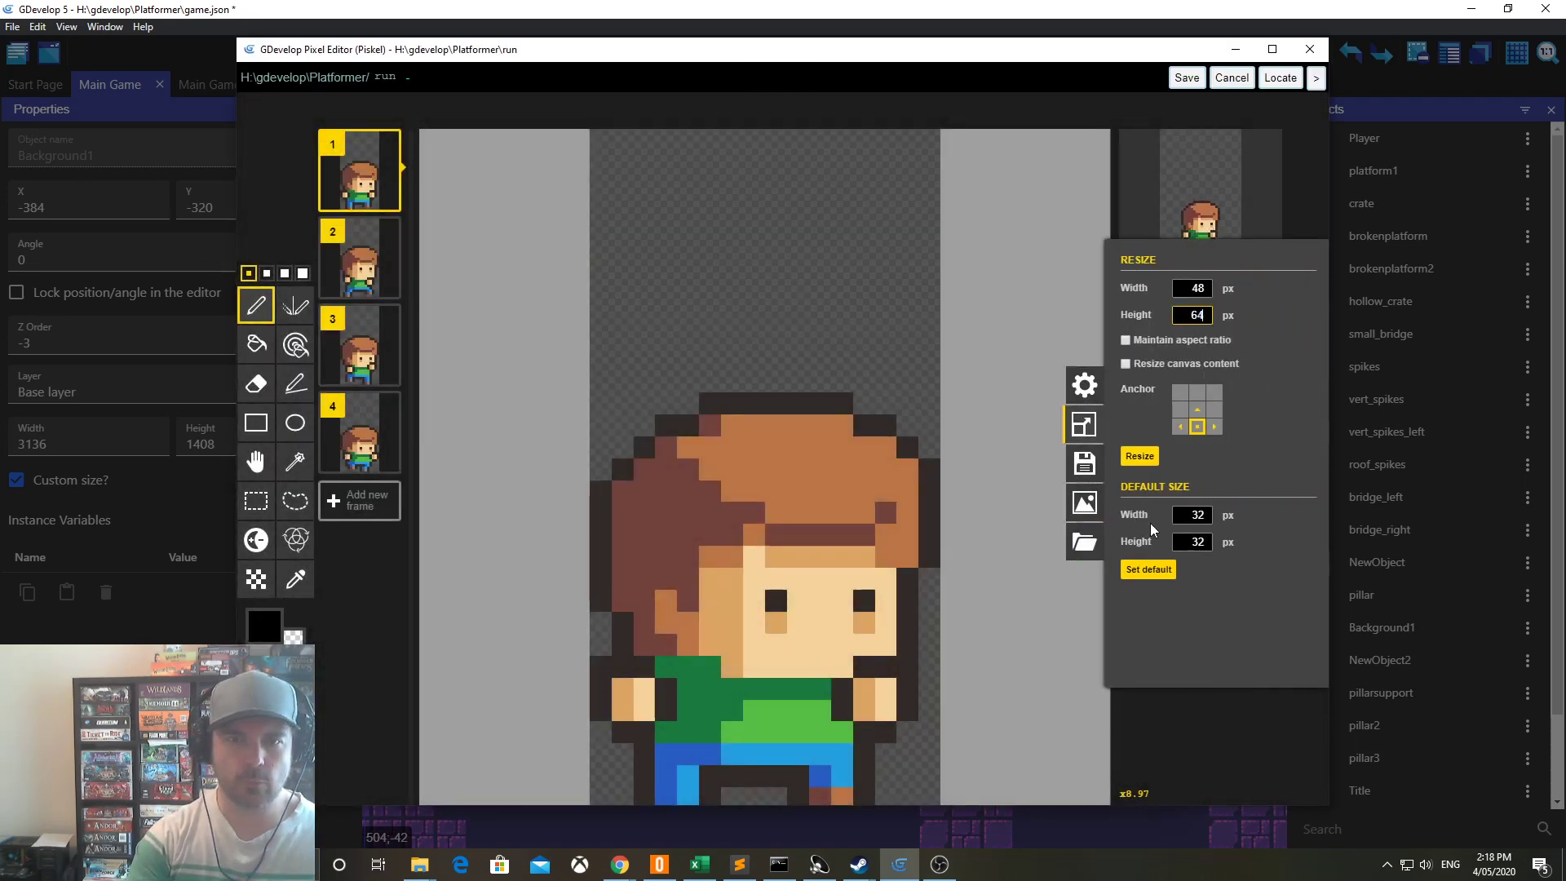
left_click(1139, 456)
left_click(1187, 78)
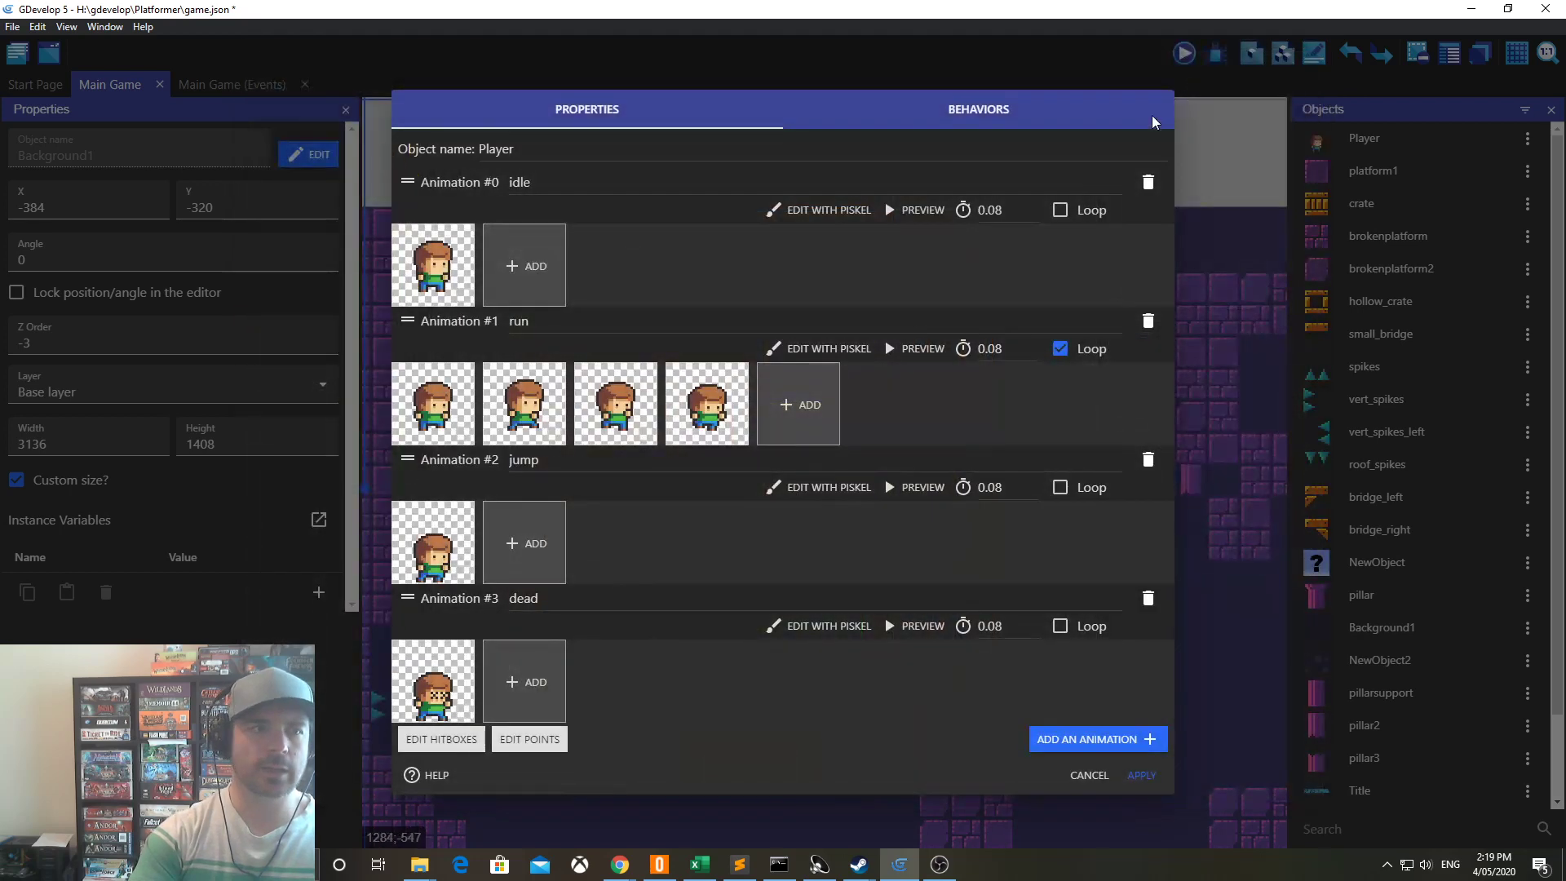
- Resize the canvas of the Player's jump animation to a height of 64 px, anchored at the bottom centre, and save it
left_click(809, 488)
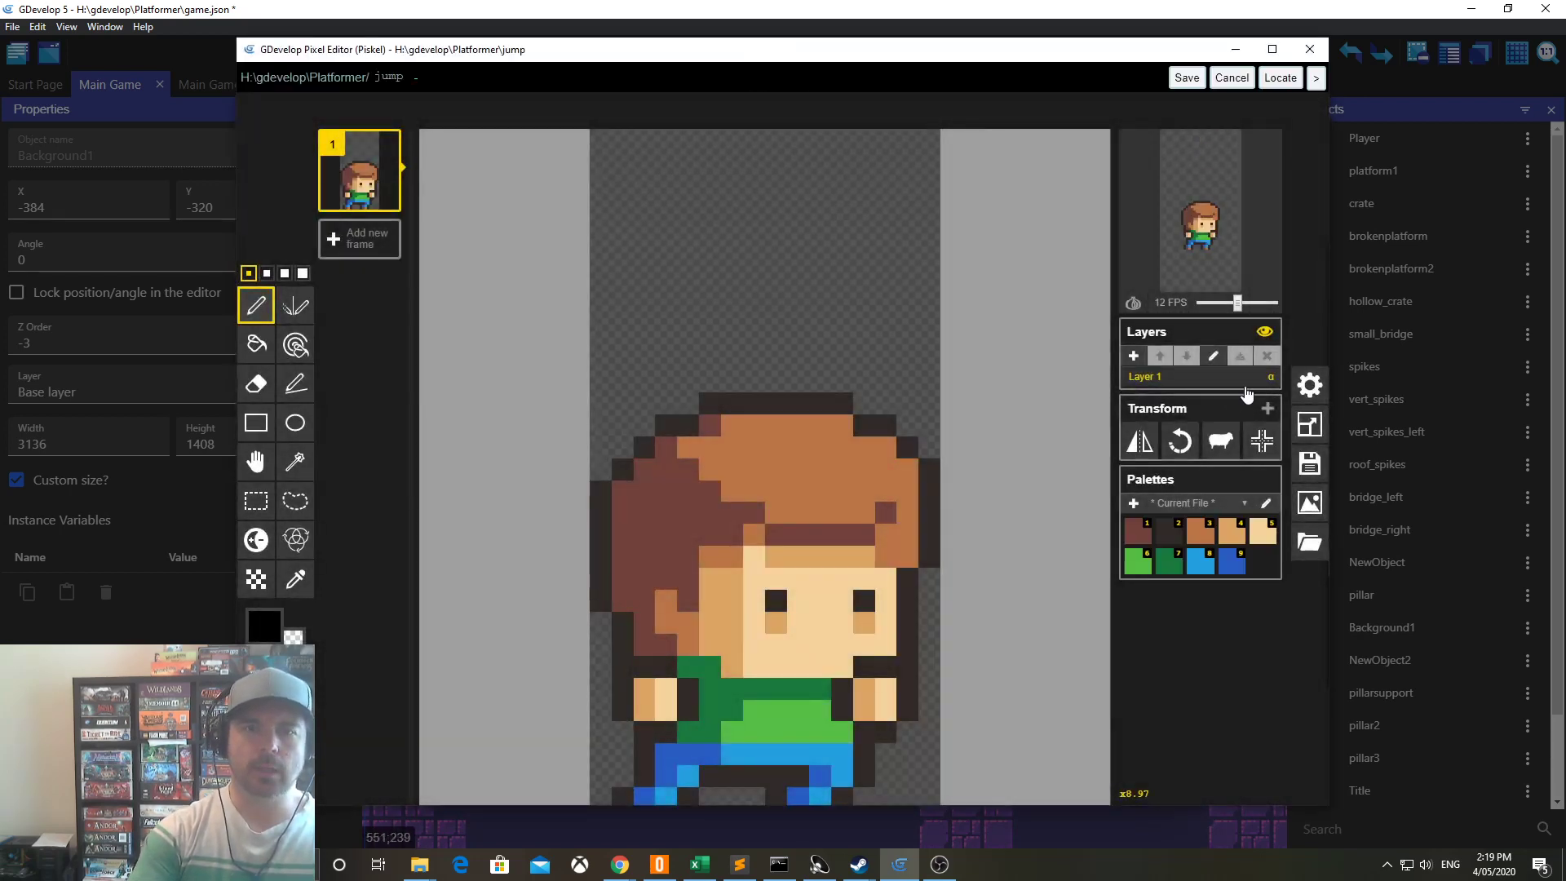
left_click(1309, 424)
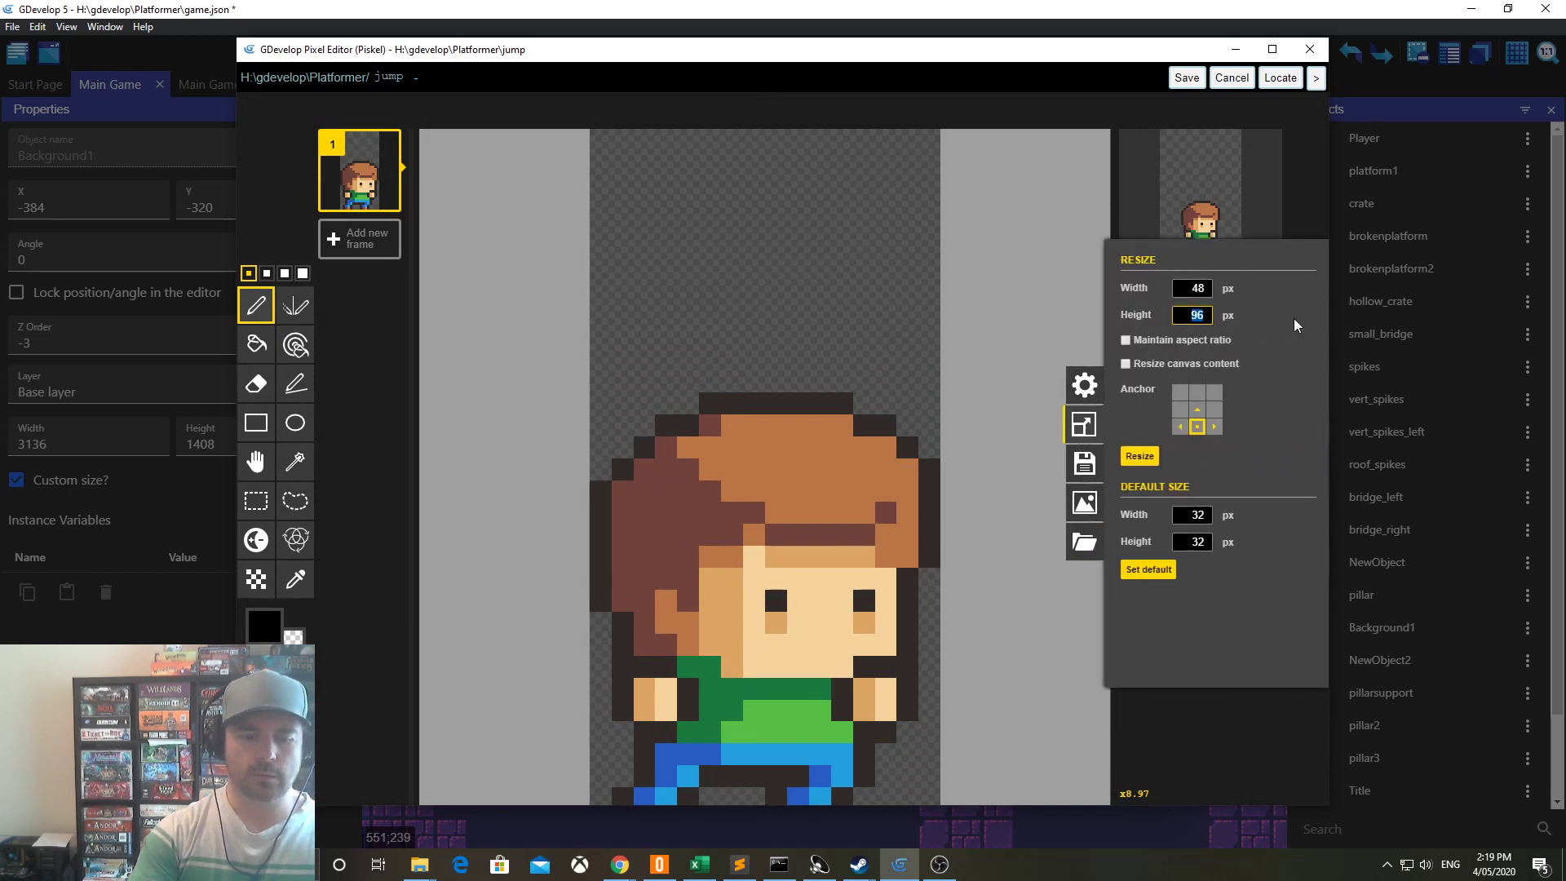
left_click(1130, 454)
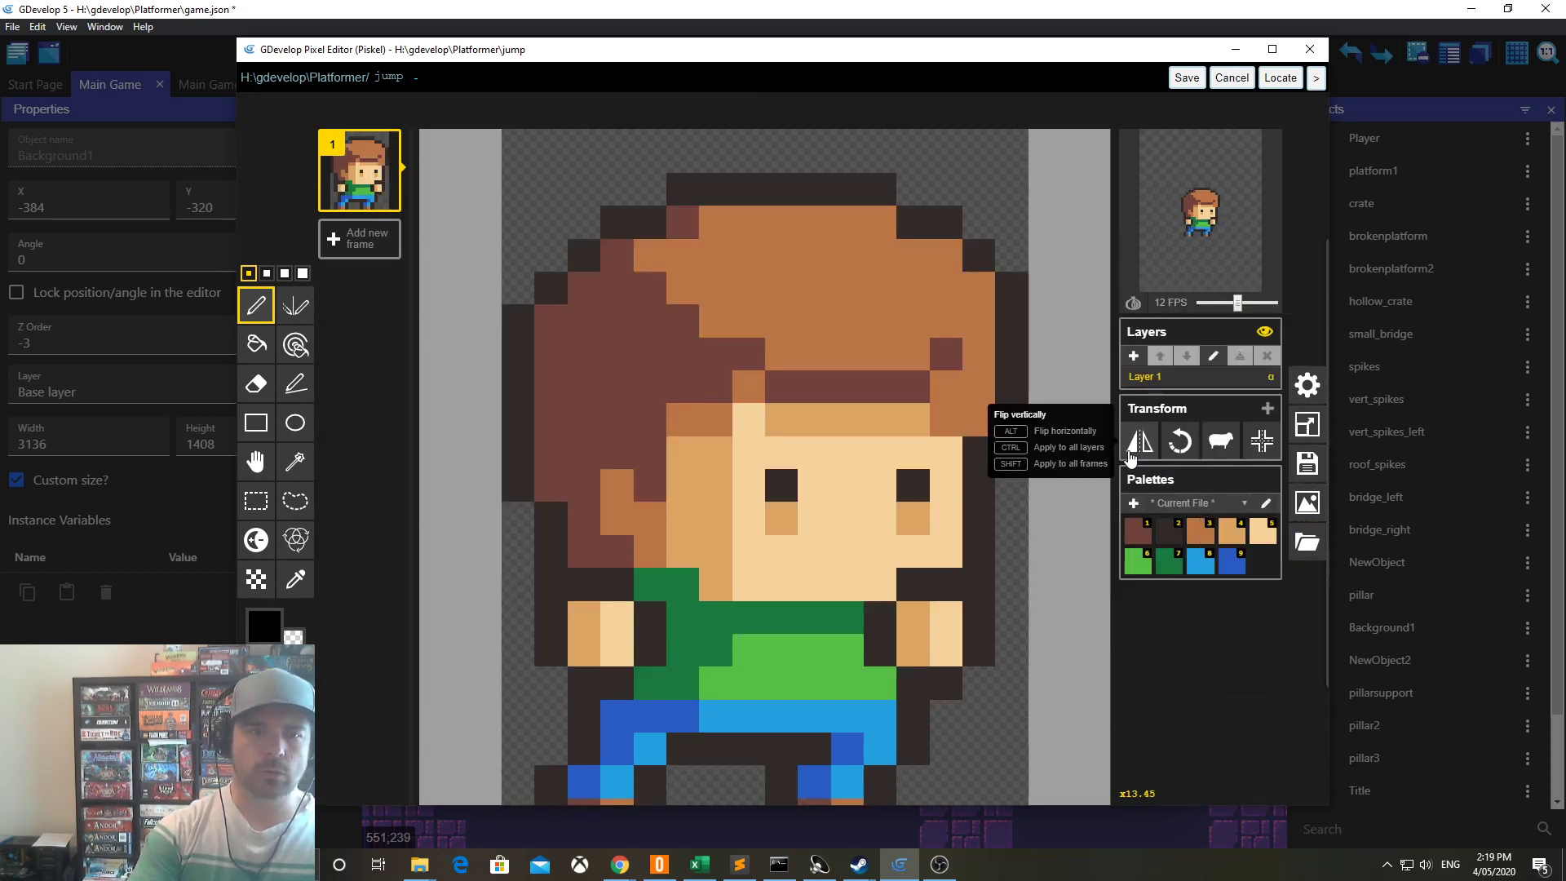
left_click(1203, 79)
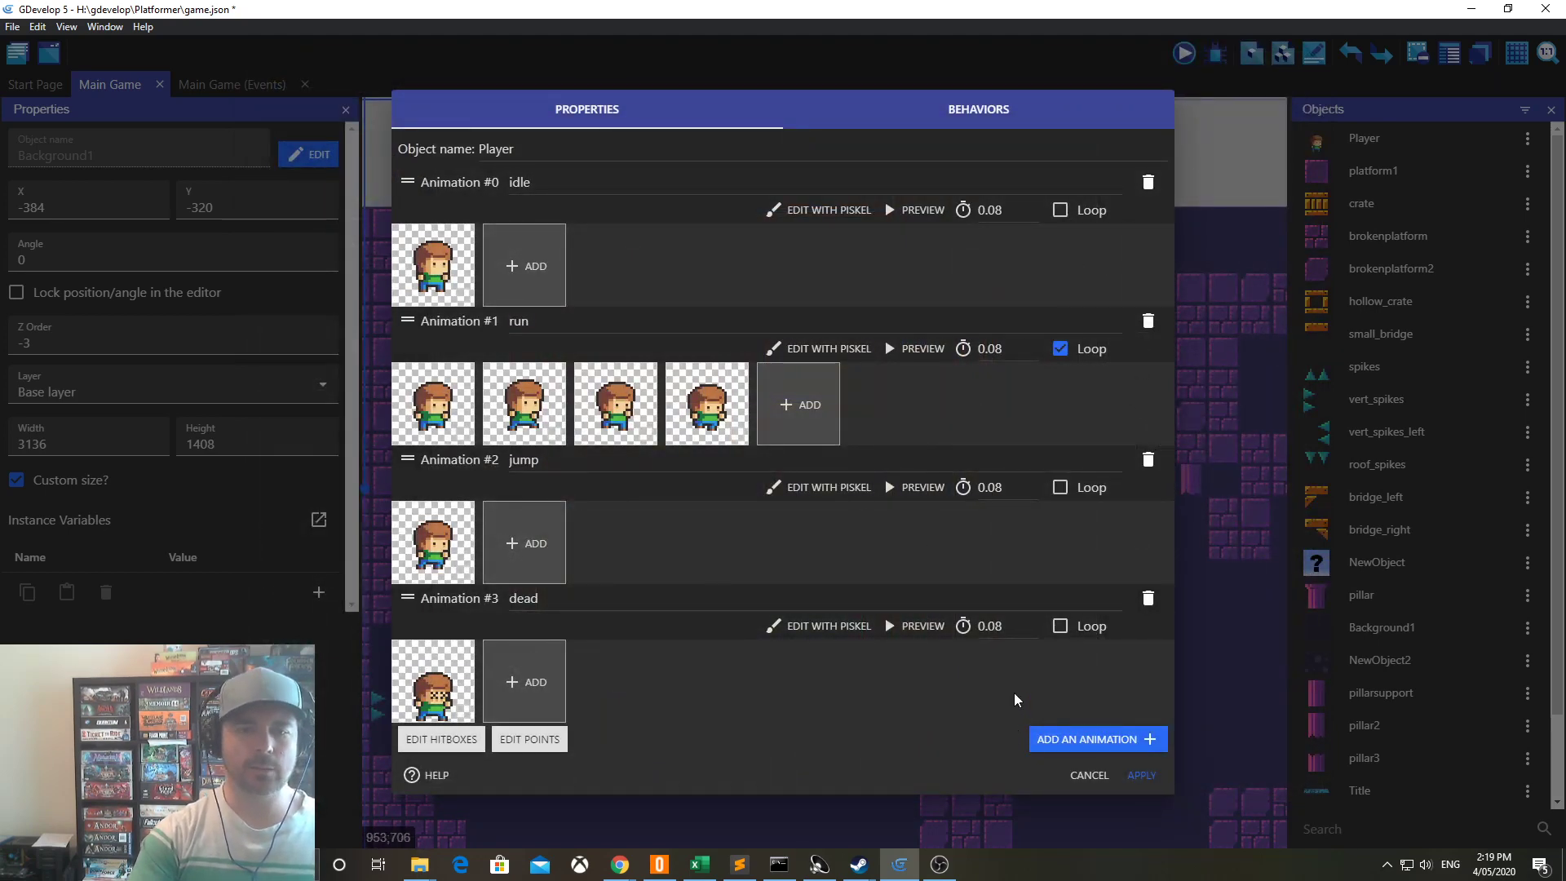
- Resize the dead animation's canvas height to 64 px, anchored at the bottom centre, save it, and apply the Player object's changes
left_click(824, 627)
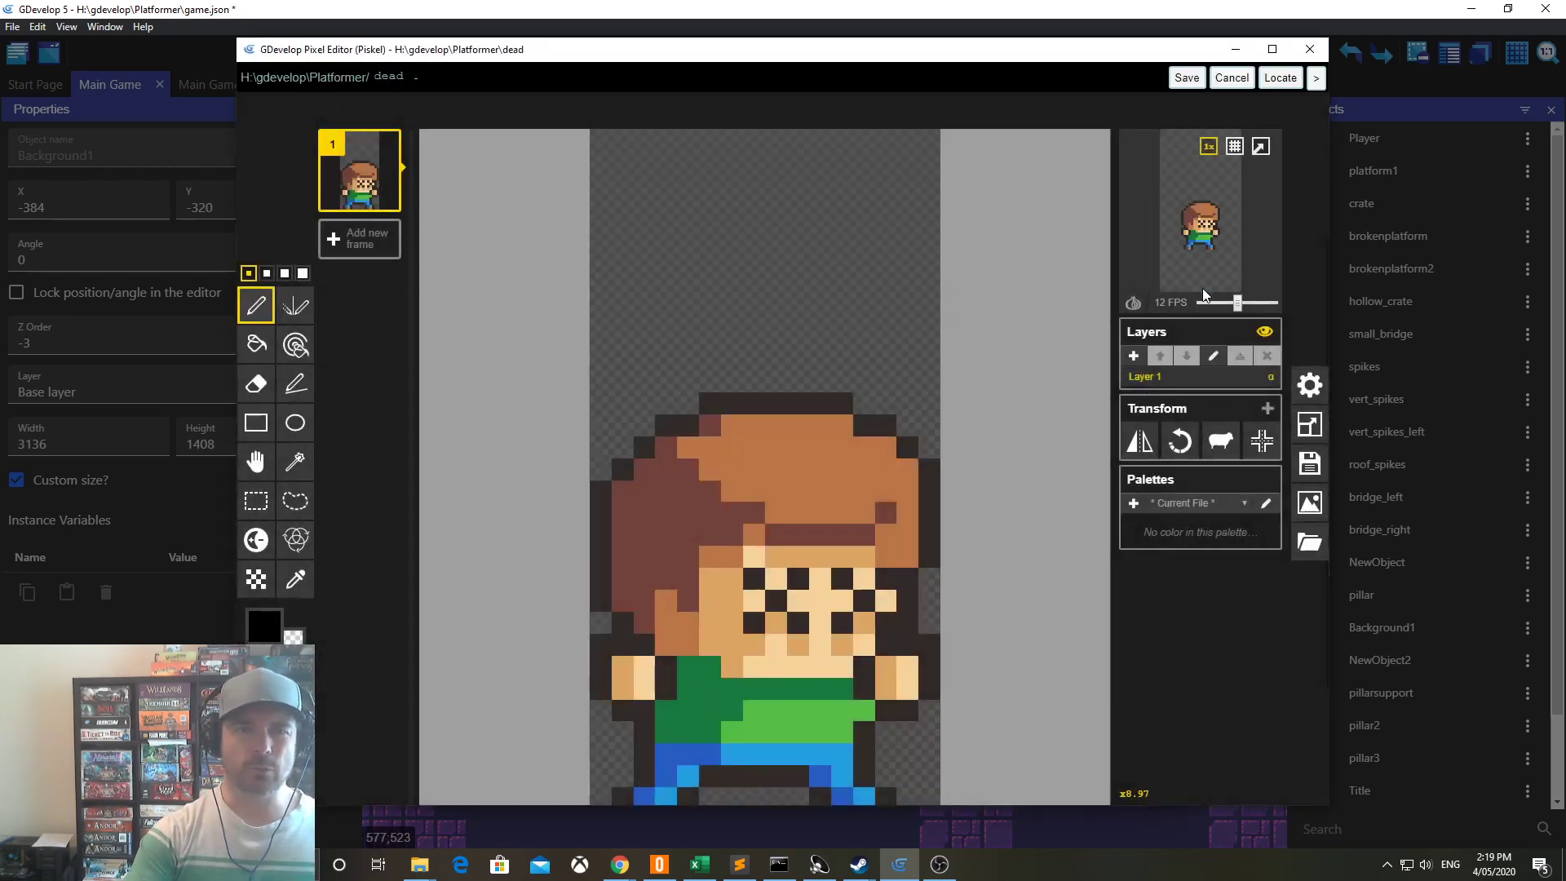
left_click(1311, 424)
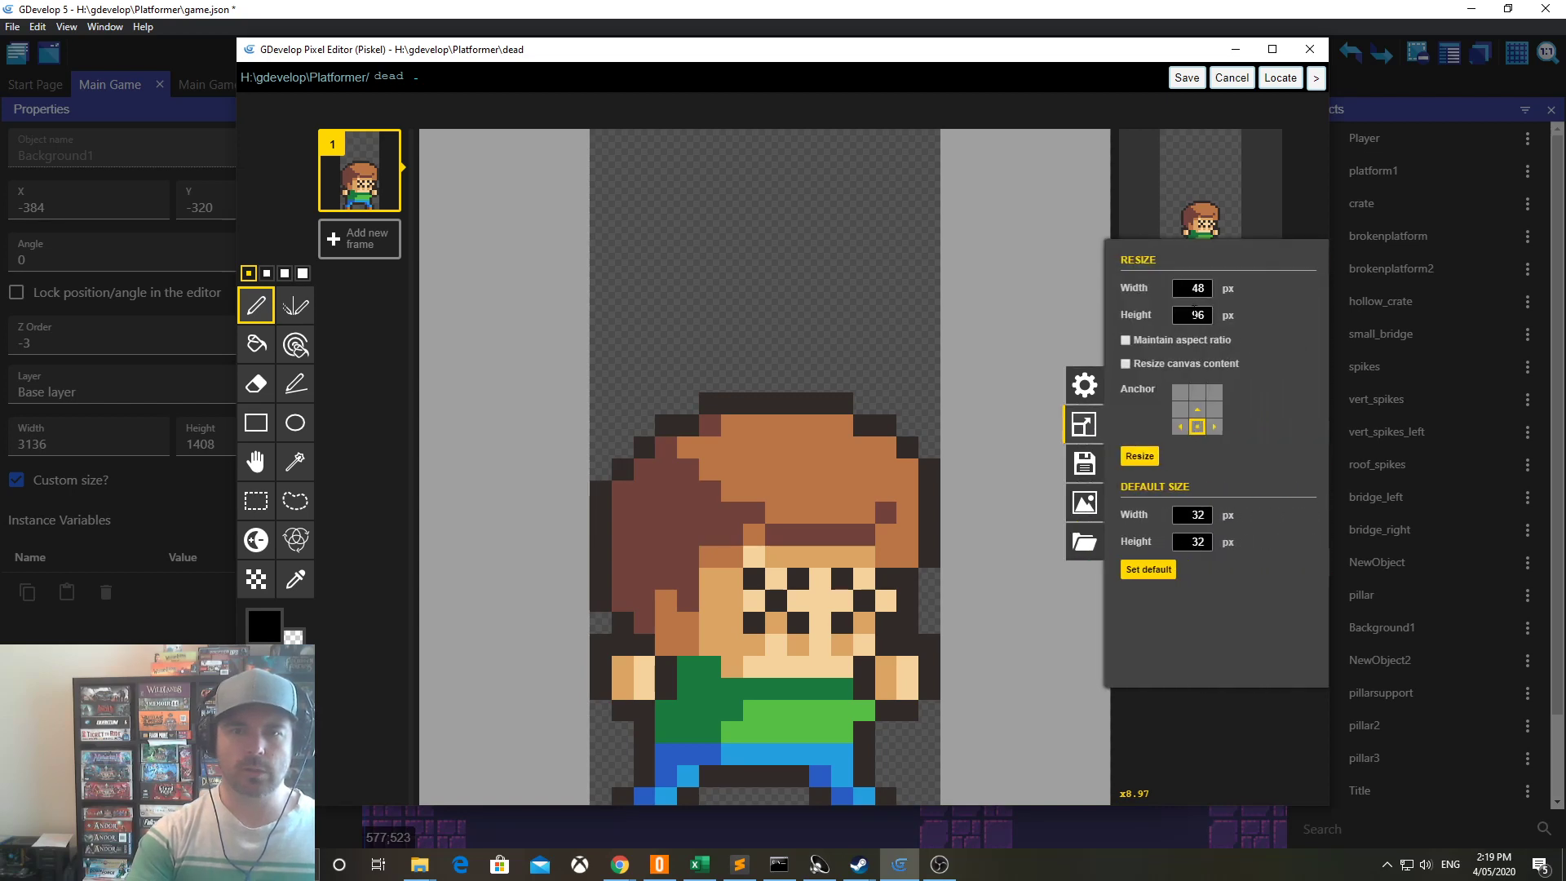
left_click_drag(1191, 315, 1246, 321)
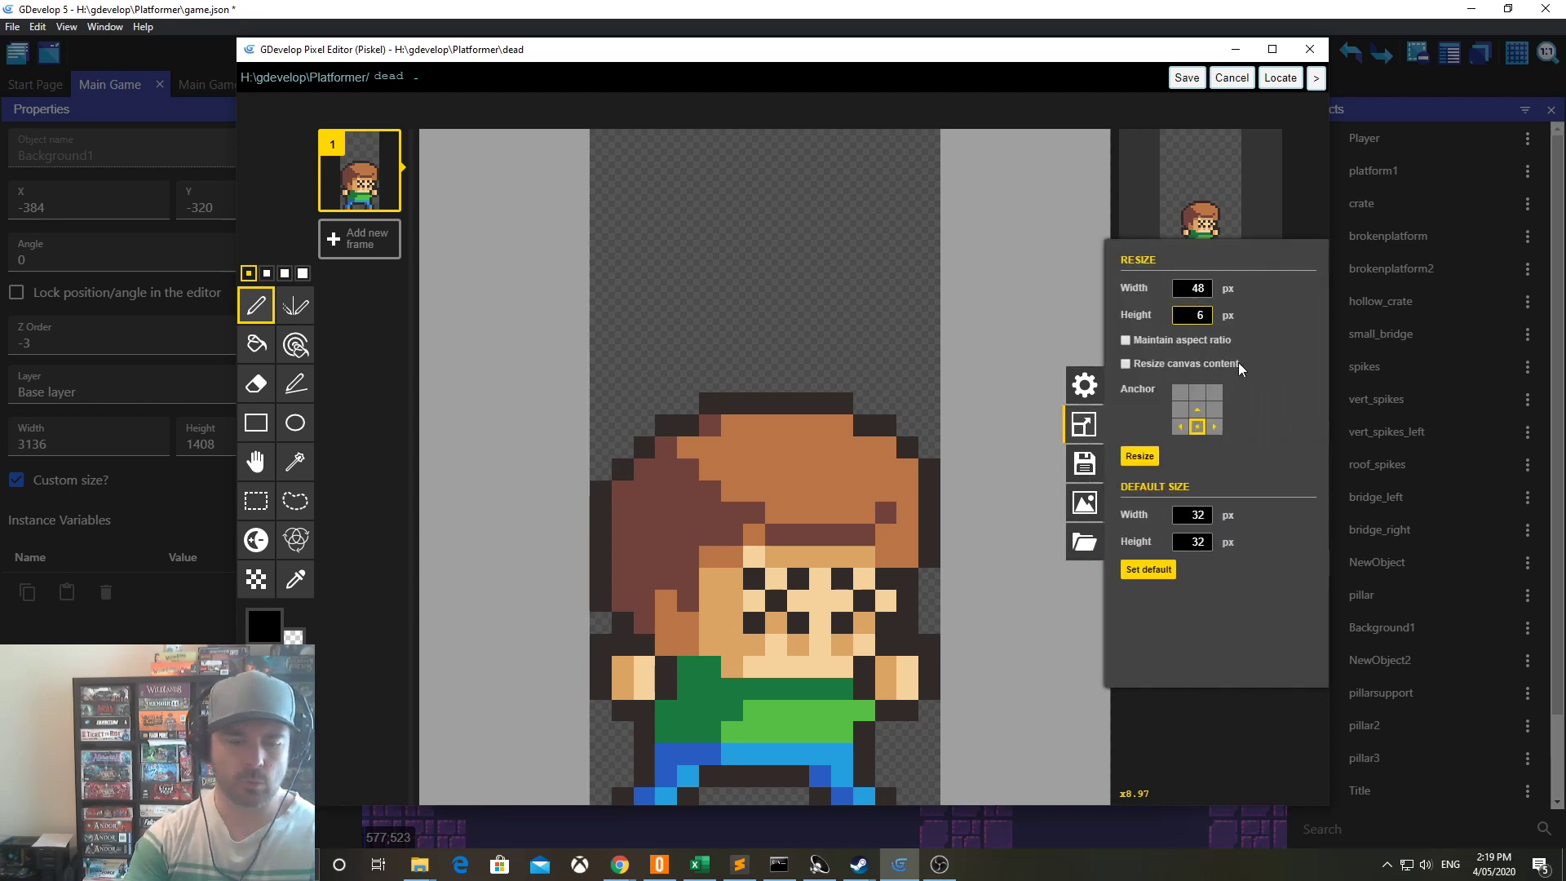
type("64")
left_click(1140, 456)
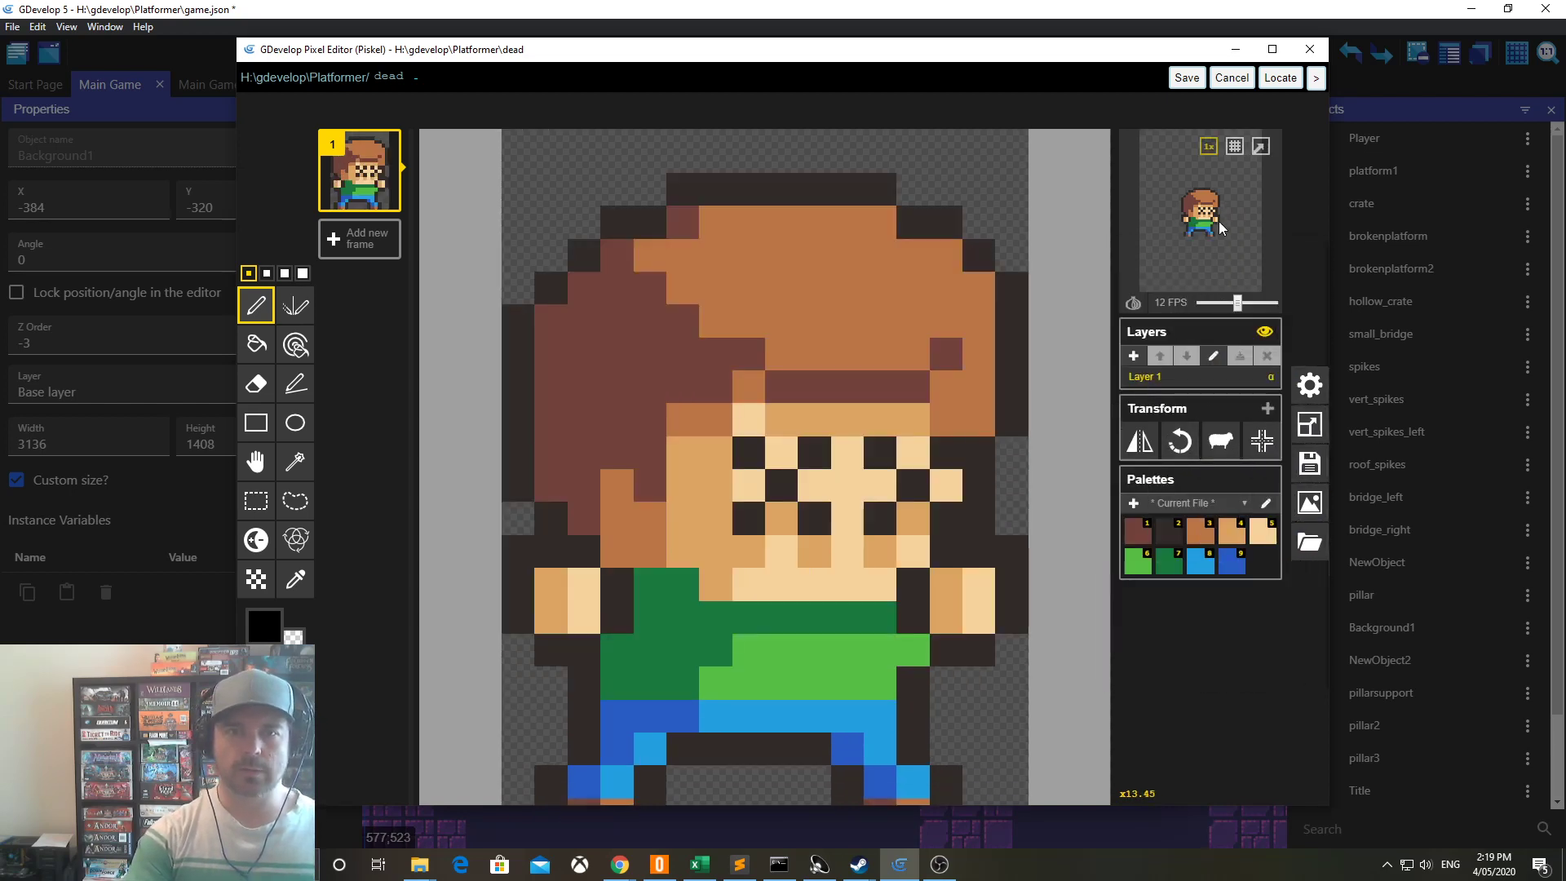
left_click(1187, 77)
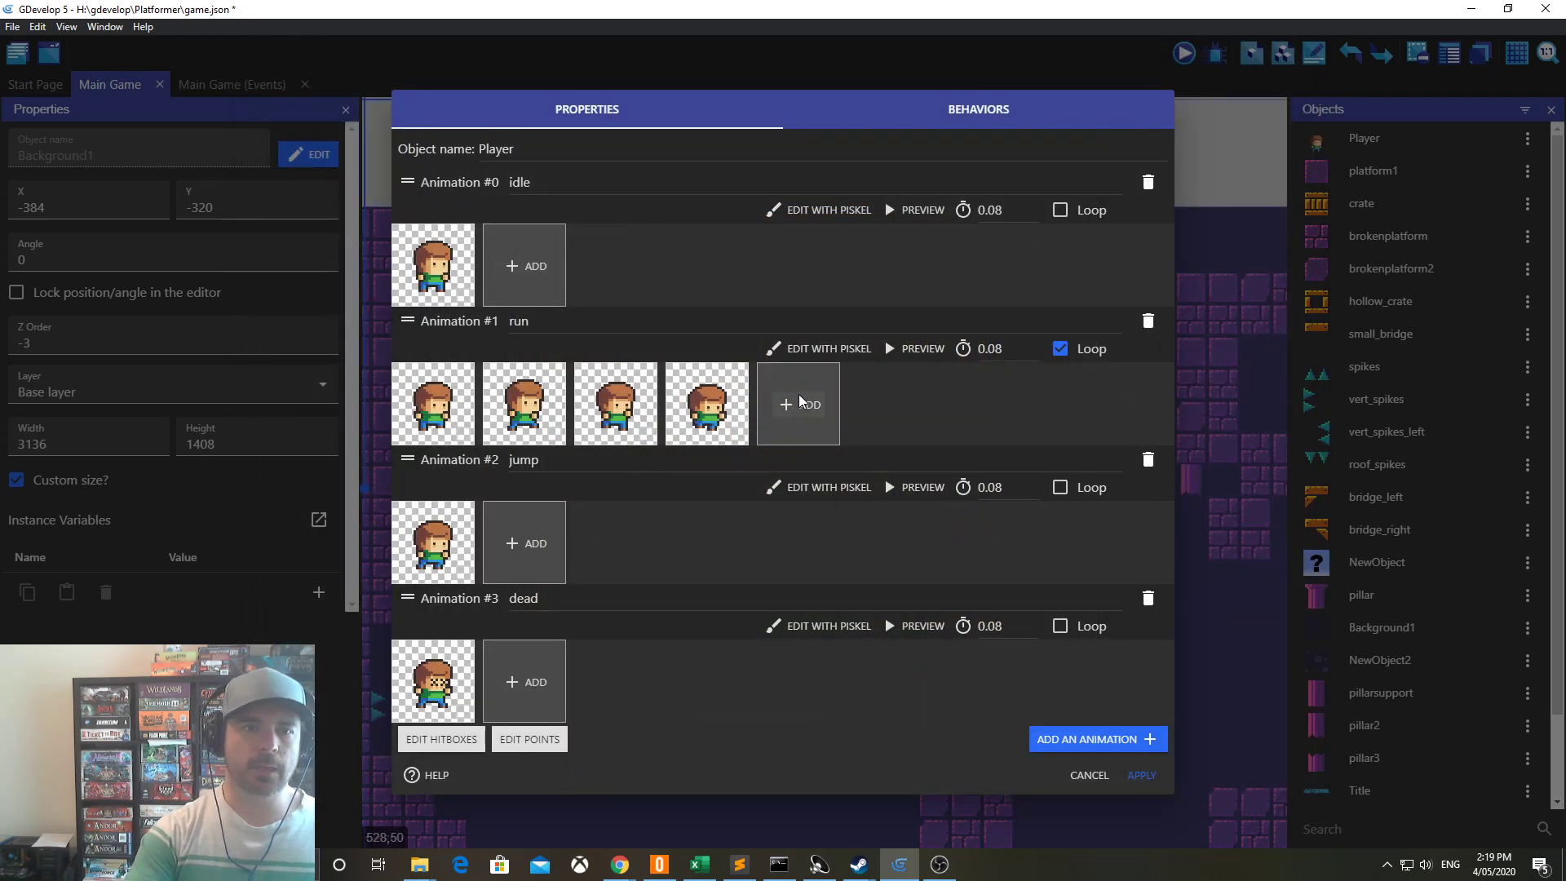
left_click(1140, 775)
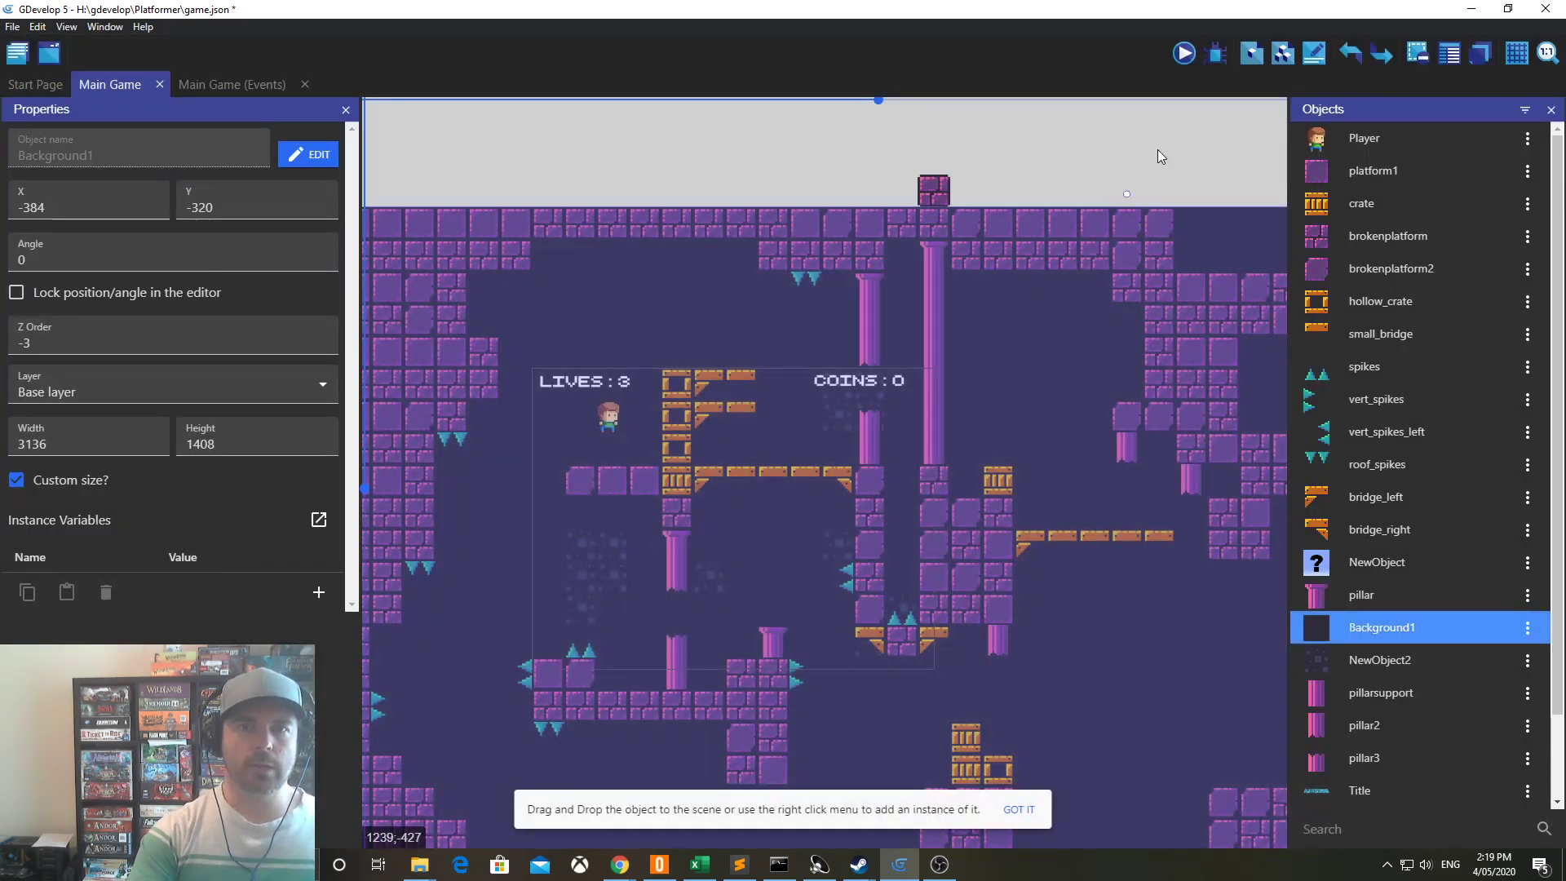
- Preview the game, run and jump the player around the crates, bridges and roof spikes to test collisions, and close the preview
left_click(1182, 57)
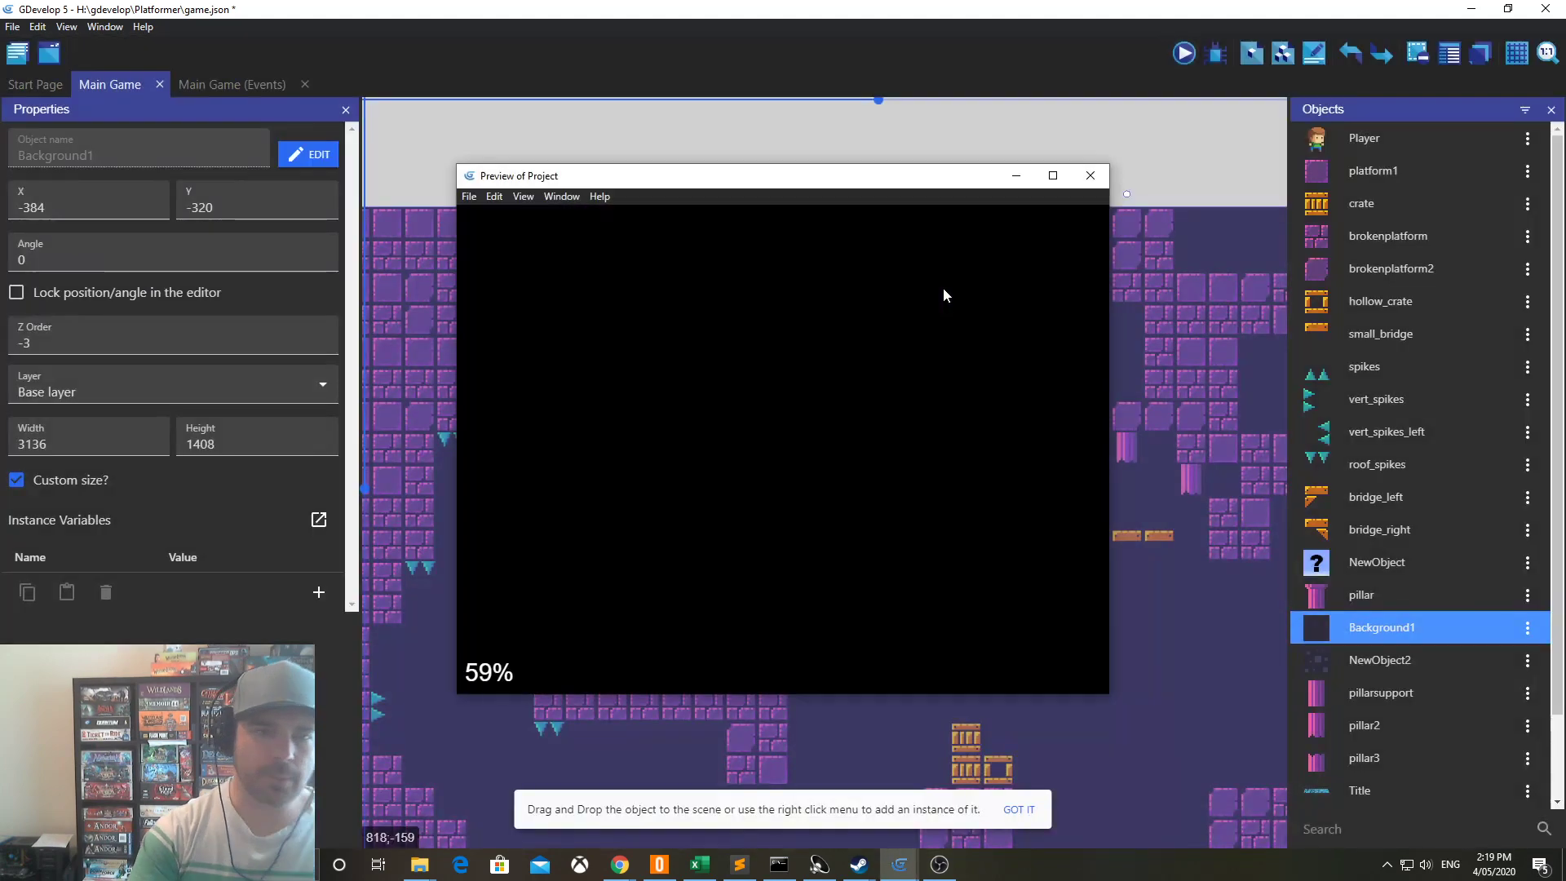
key("Right")
key("space")
key("space")
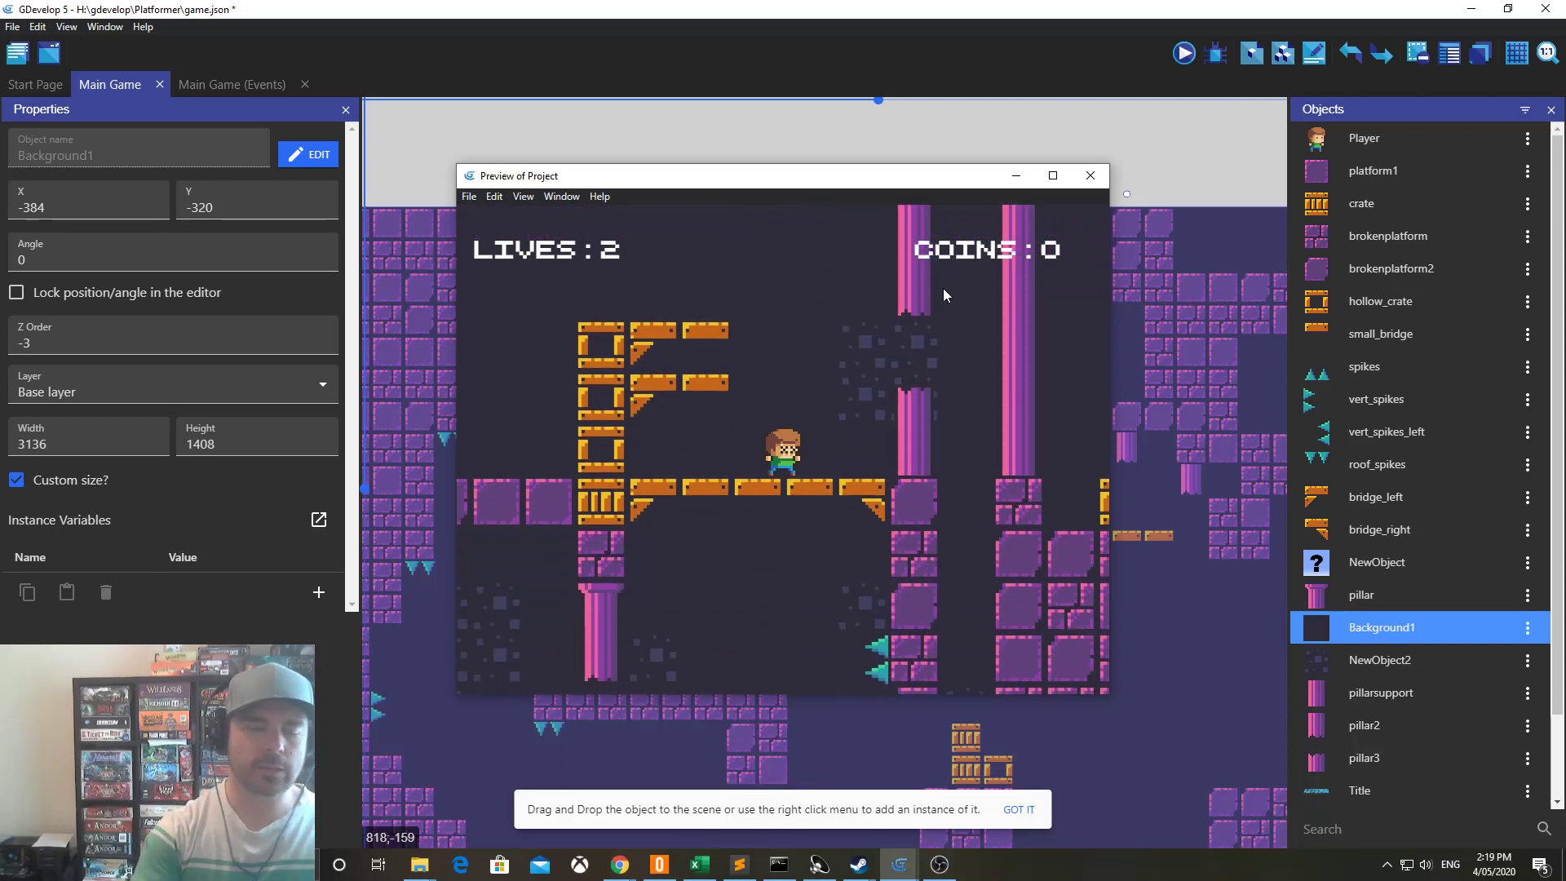
key("Left")
key("space")
key("Right")
key("space")
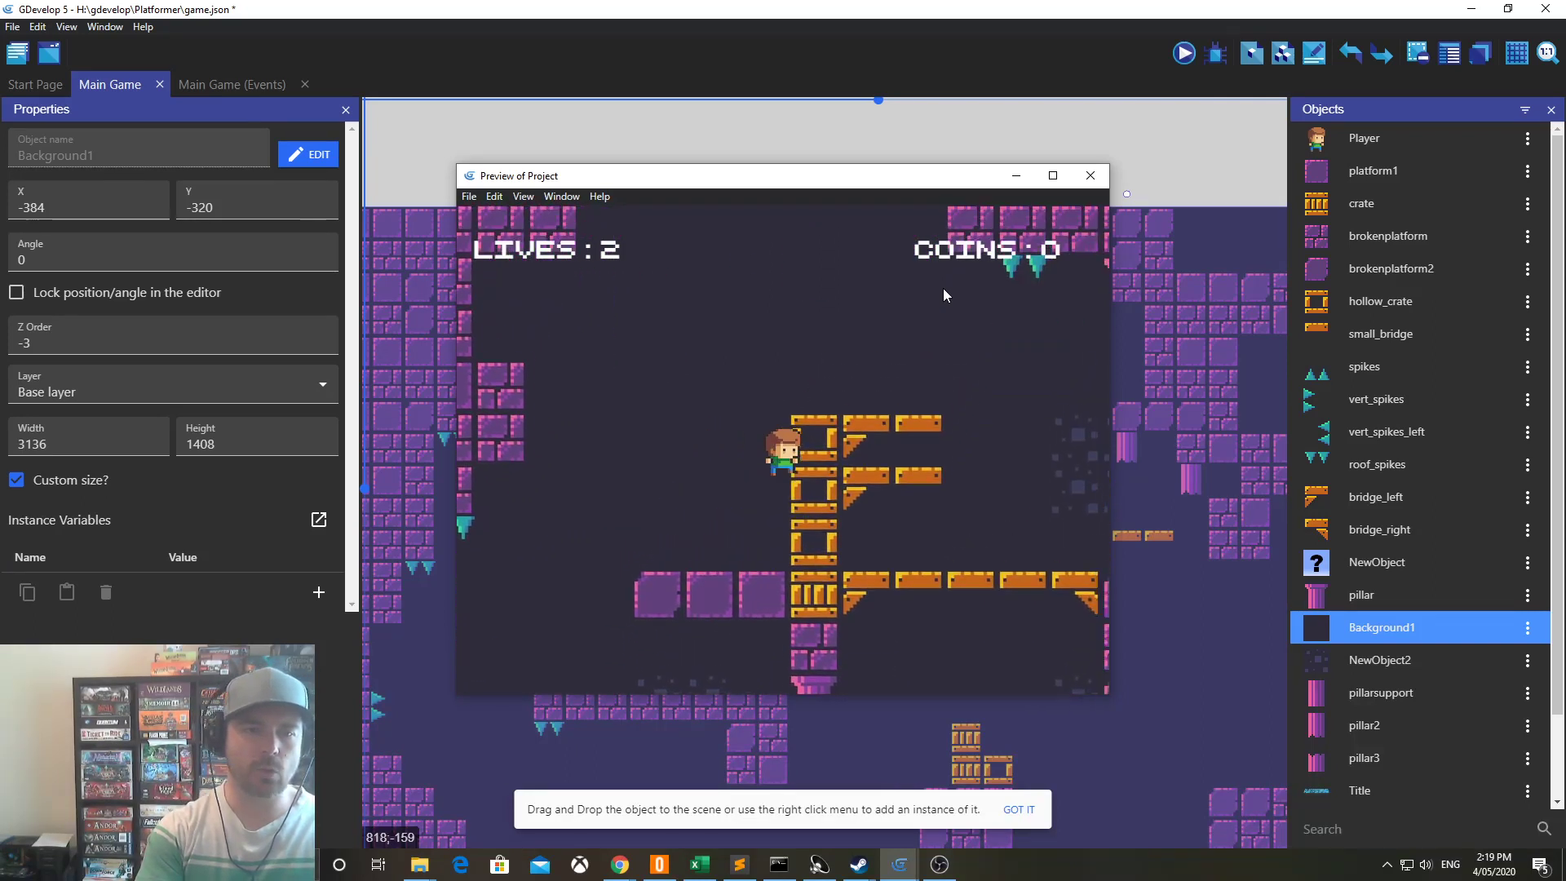
key("space")
key("Right")
key("Left")
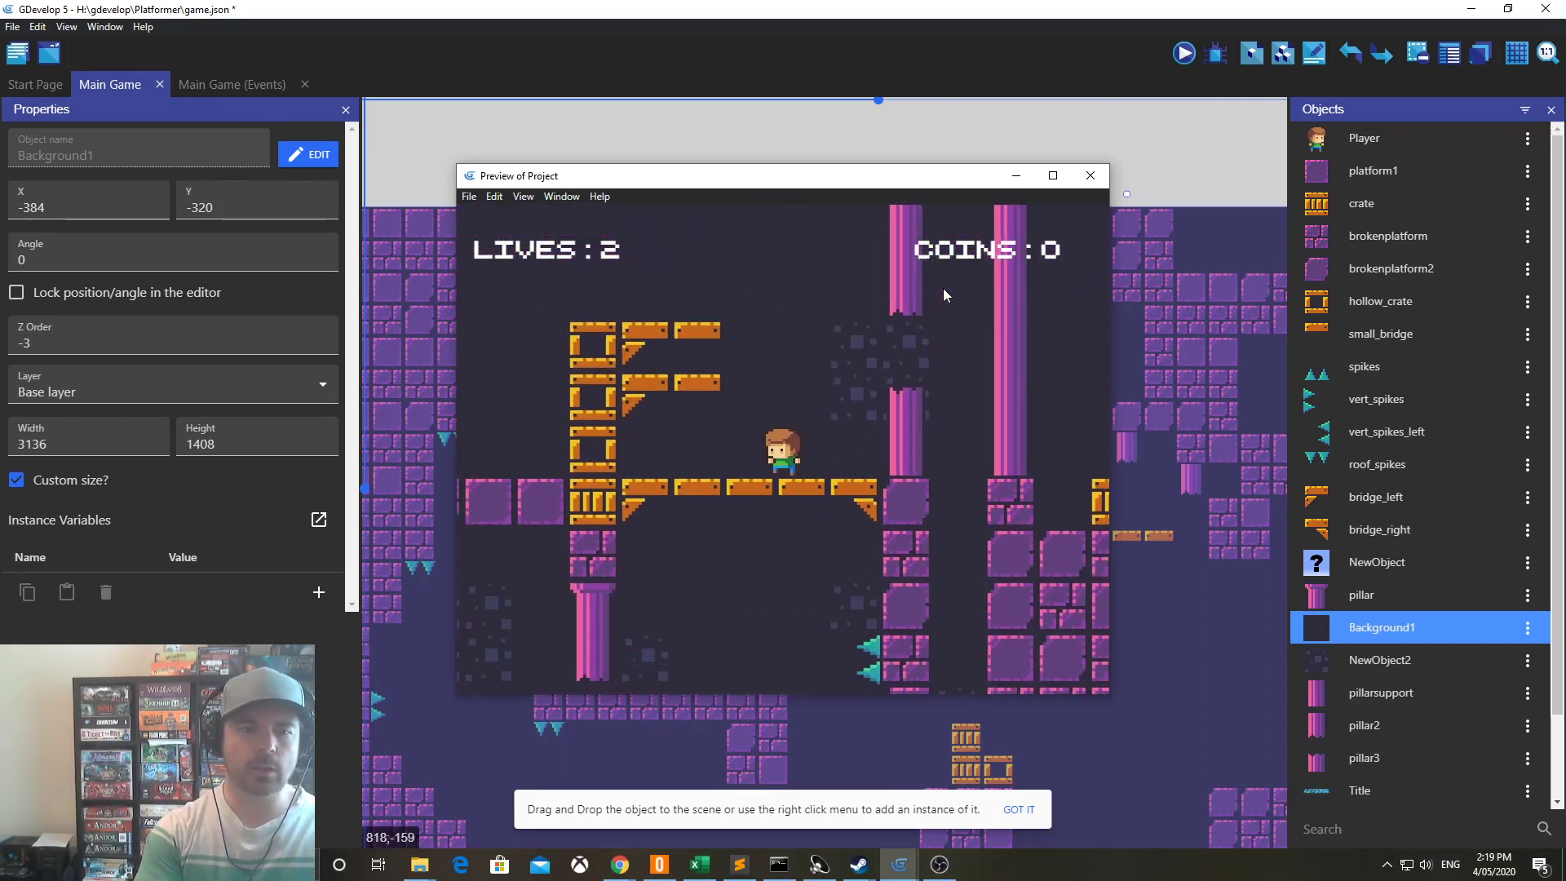
key("Left")
key("space")
key("space")
key("Right")
key("Left")
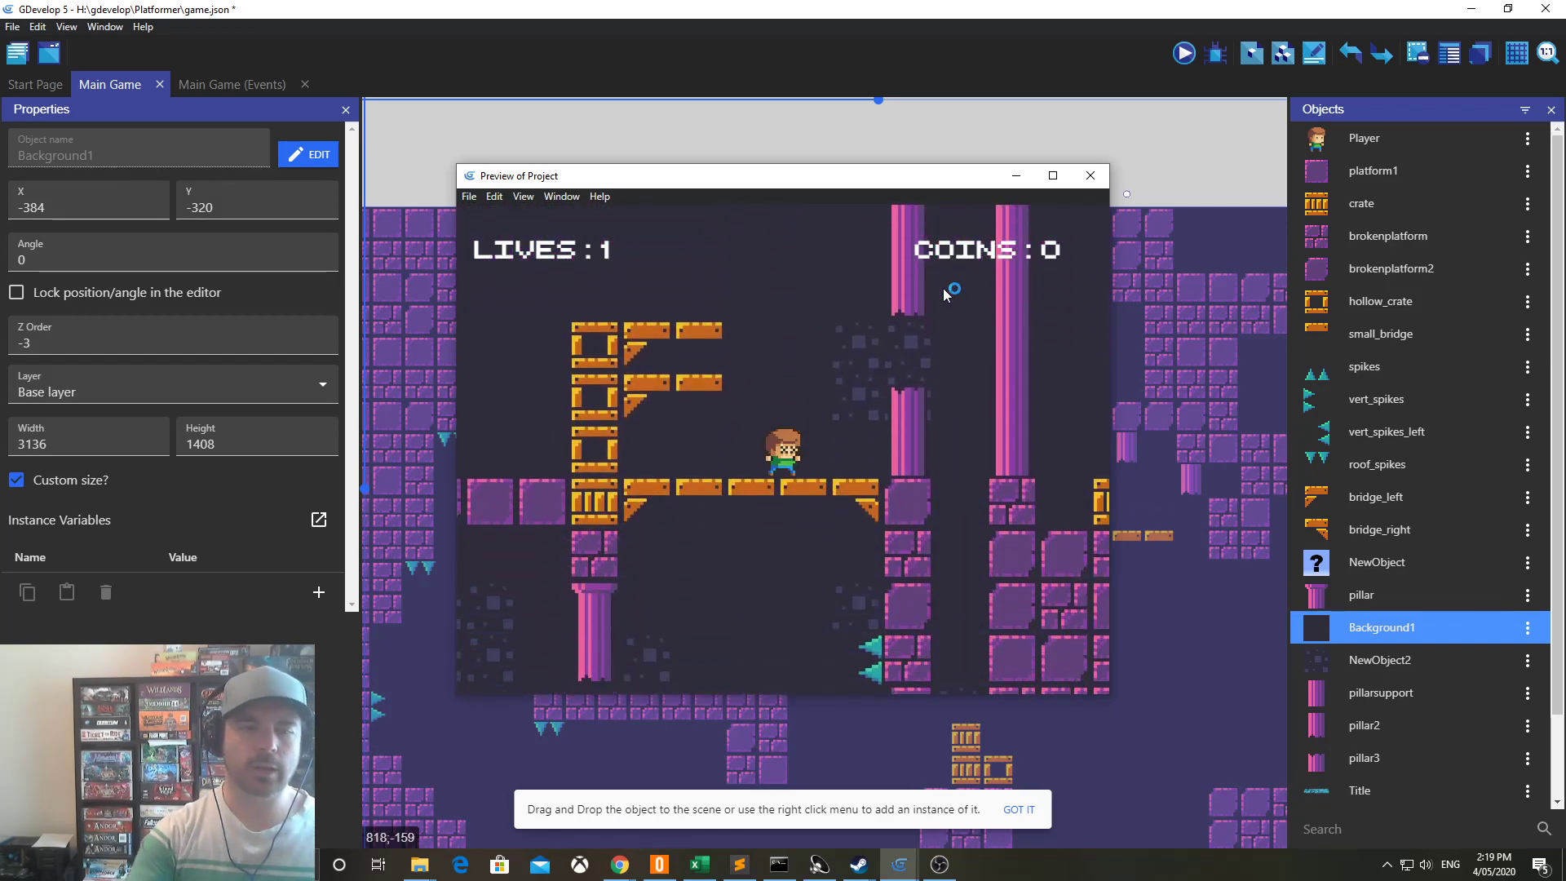
left_click(1090, 175)
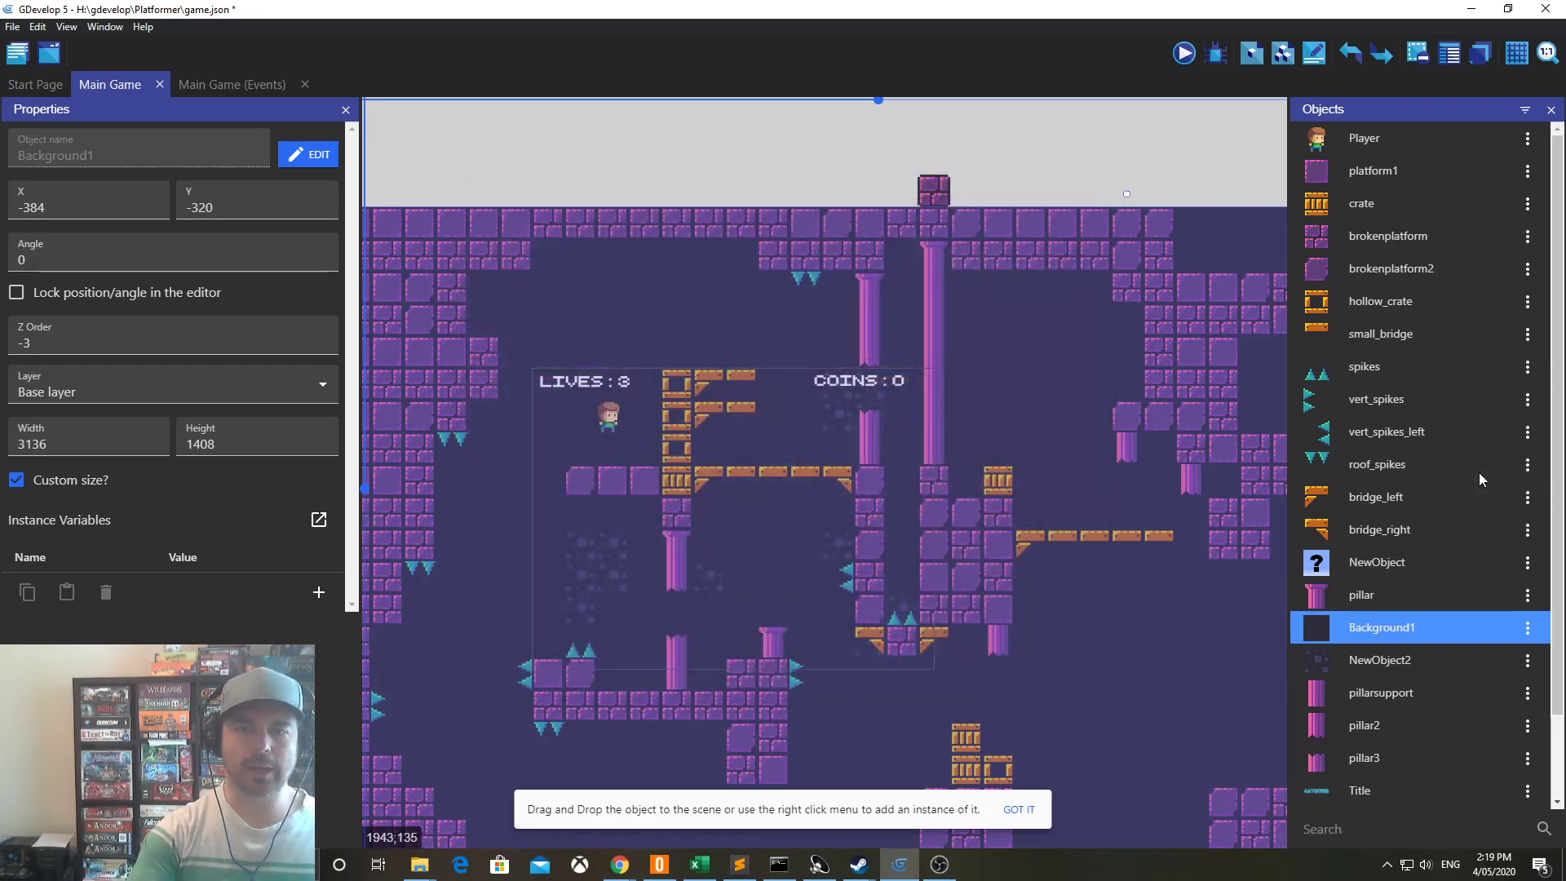
- Resize the canvas of the roof_spikes sprite to a height of 32 px, anchored at the top centre, save it, and apply the object's changes
double_click(1361, 465)
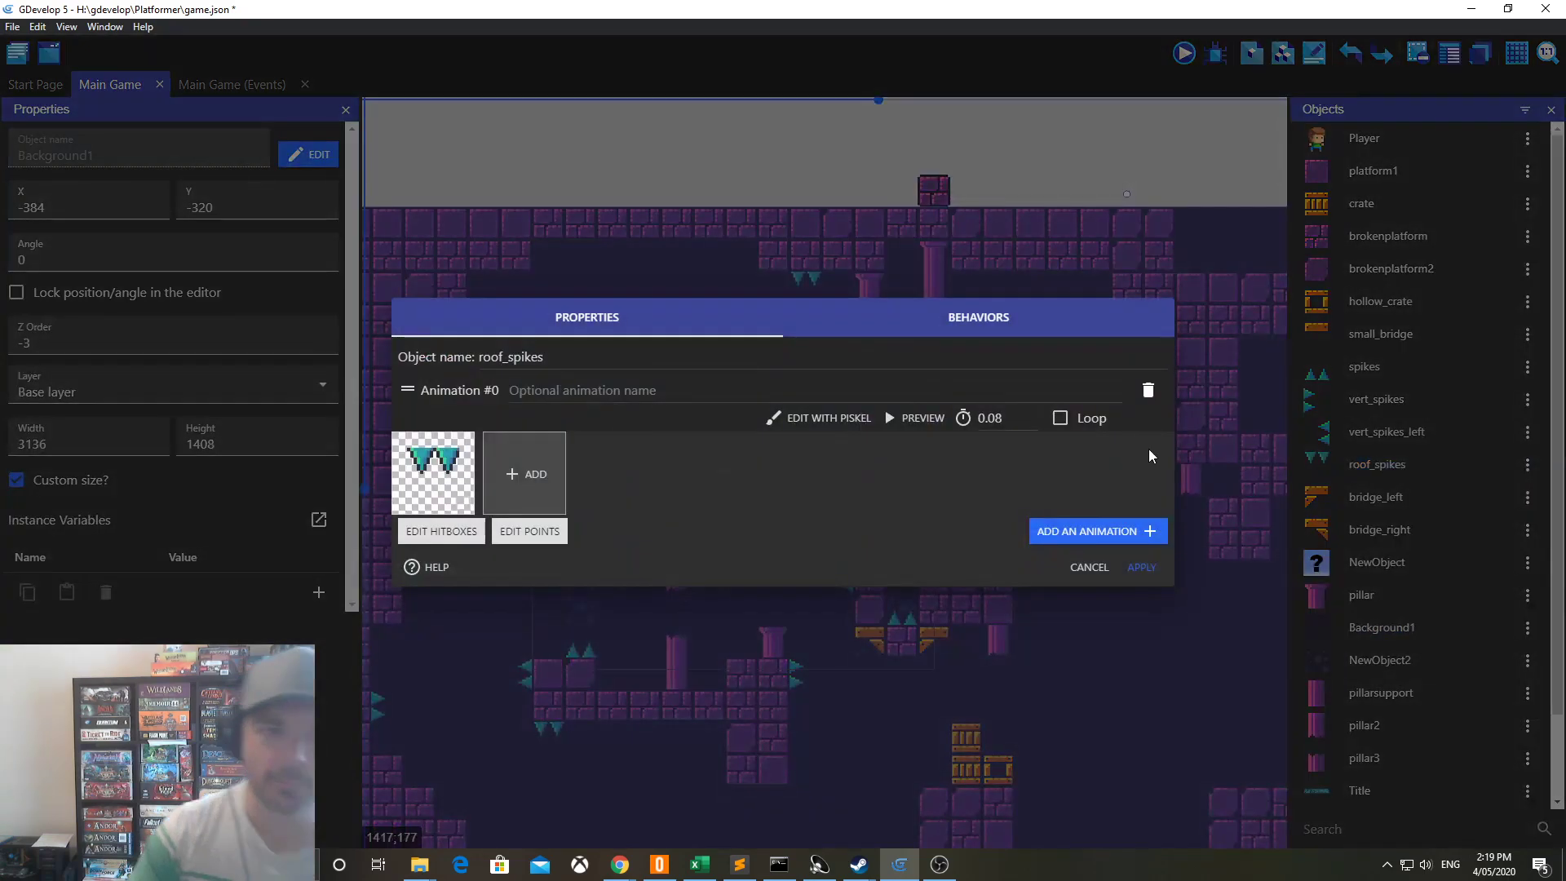
left_click(825, 419)
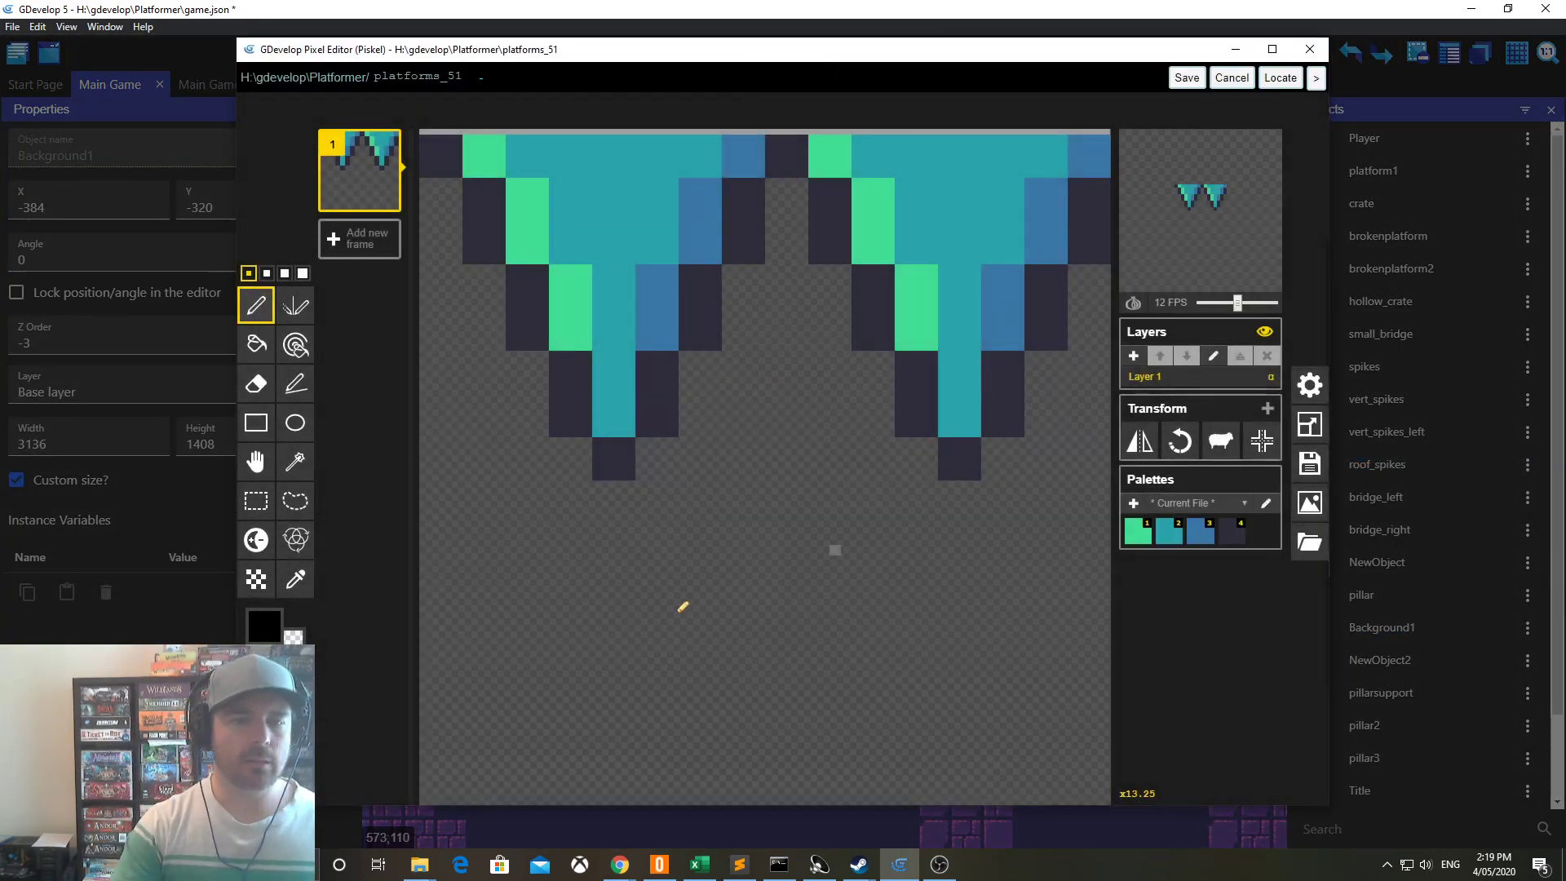
left_click(1309, 425)
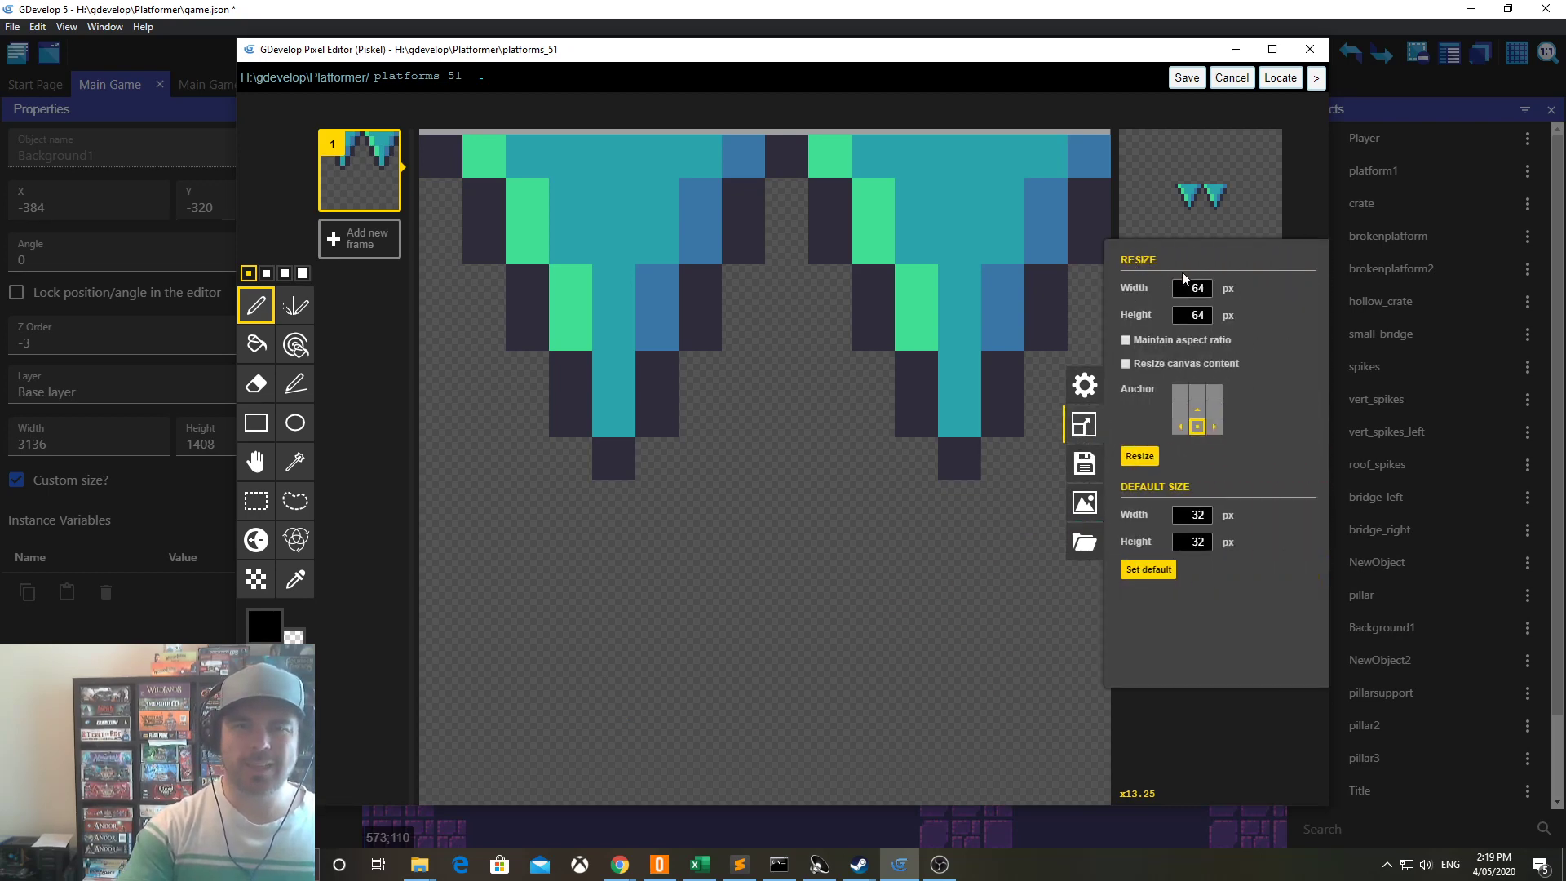
left_click(1197, 393)
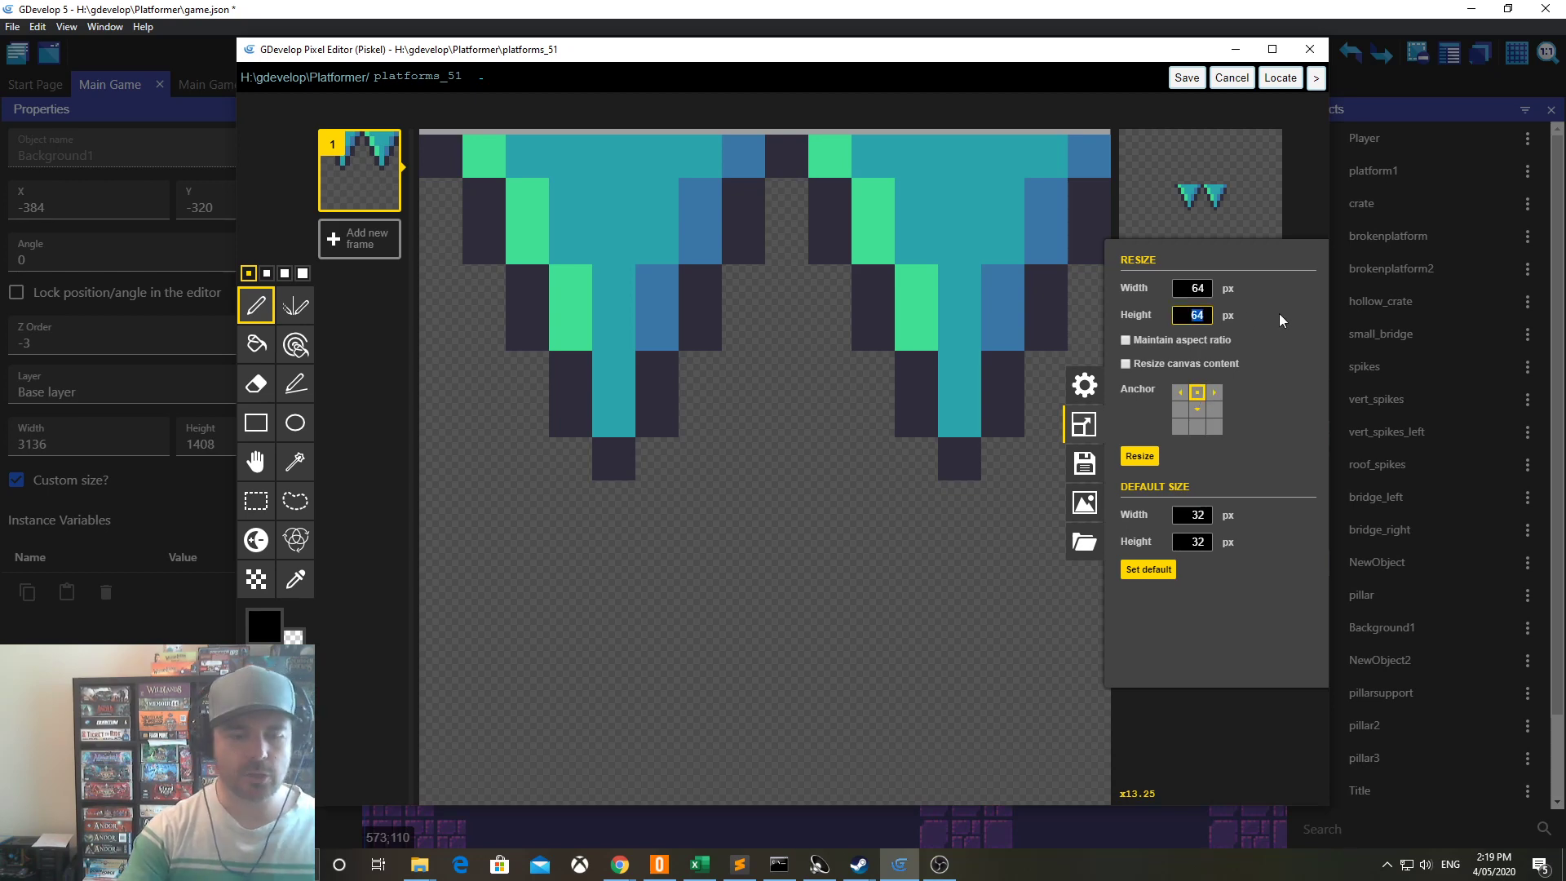
type("32")
key("Return")
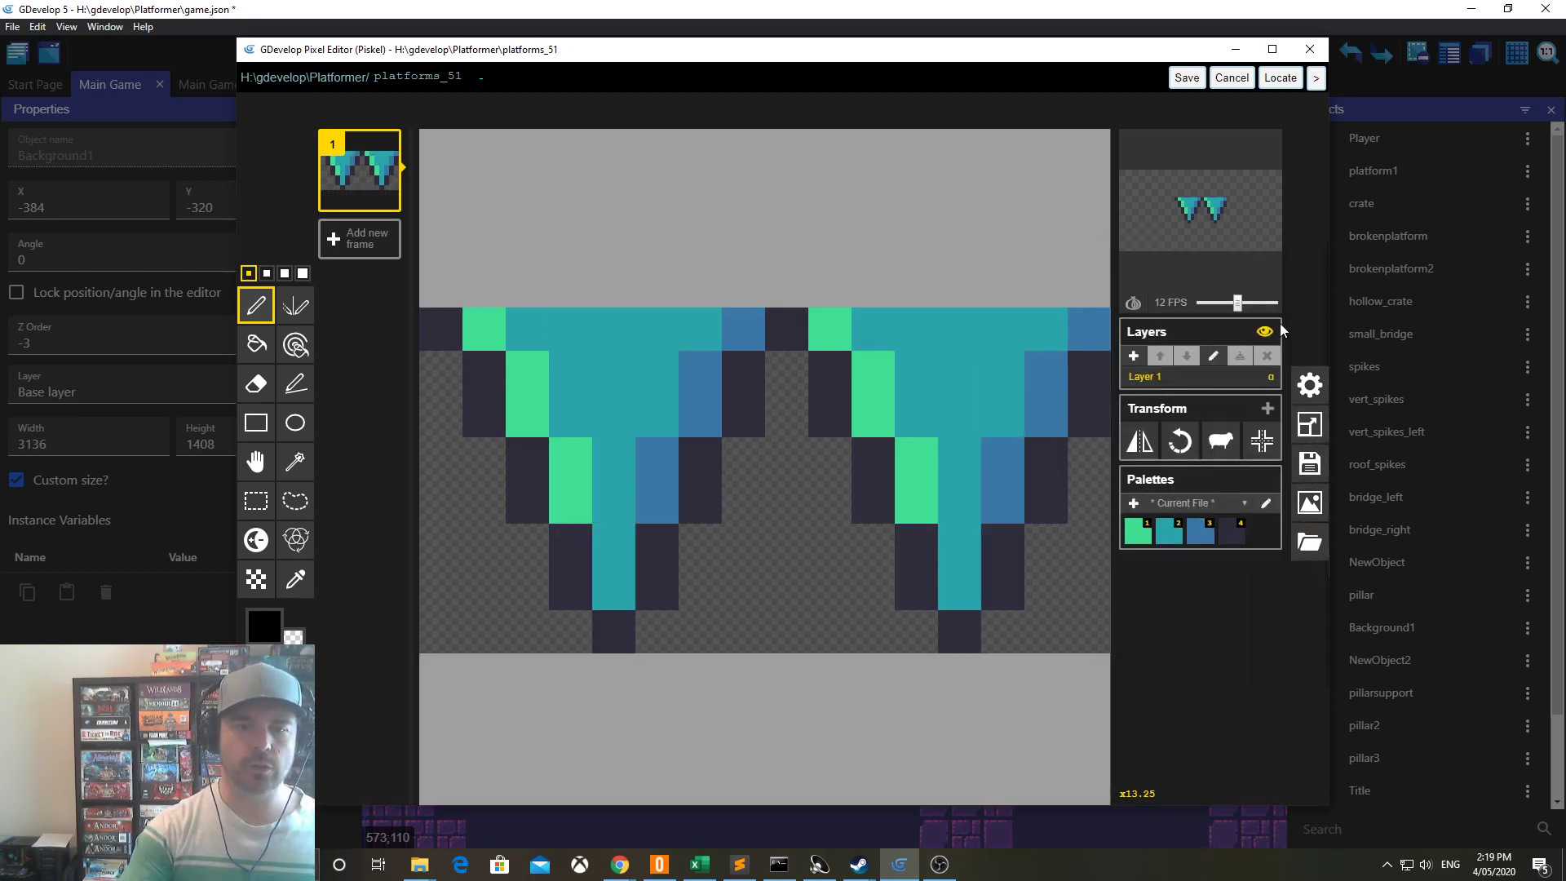
left_click(1185, 78)
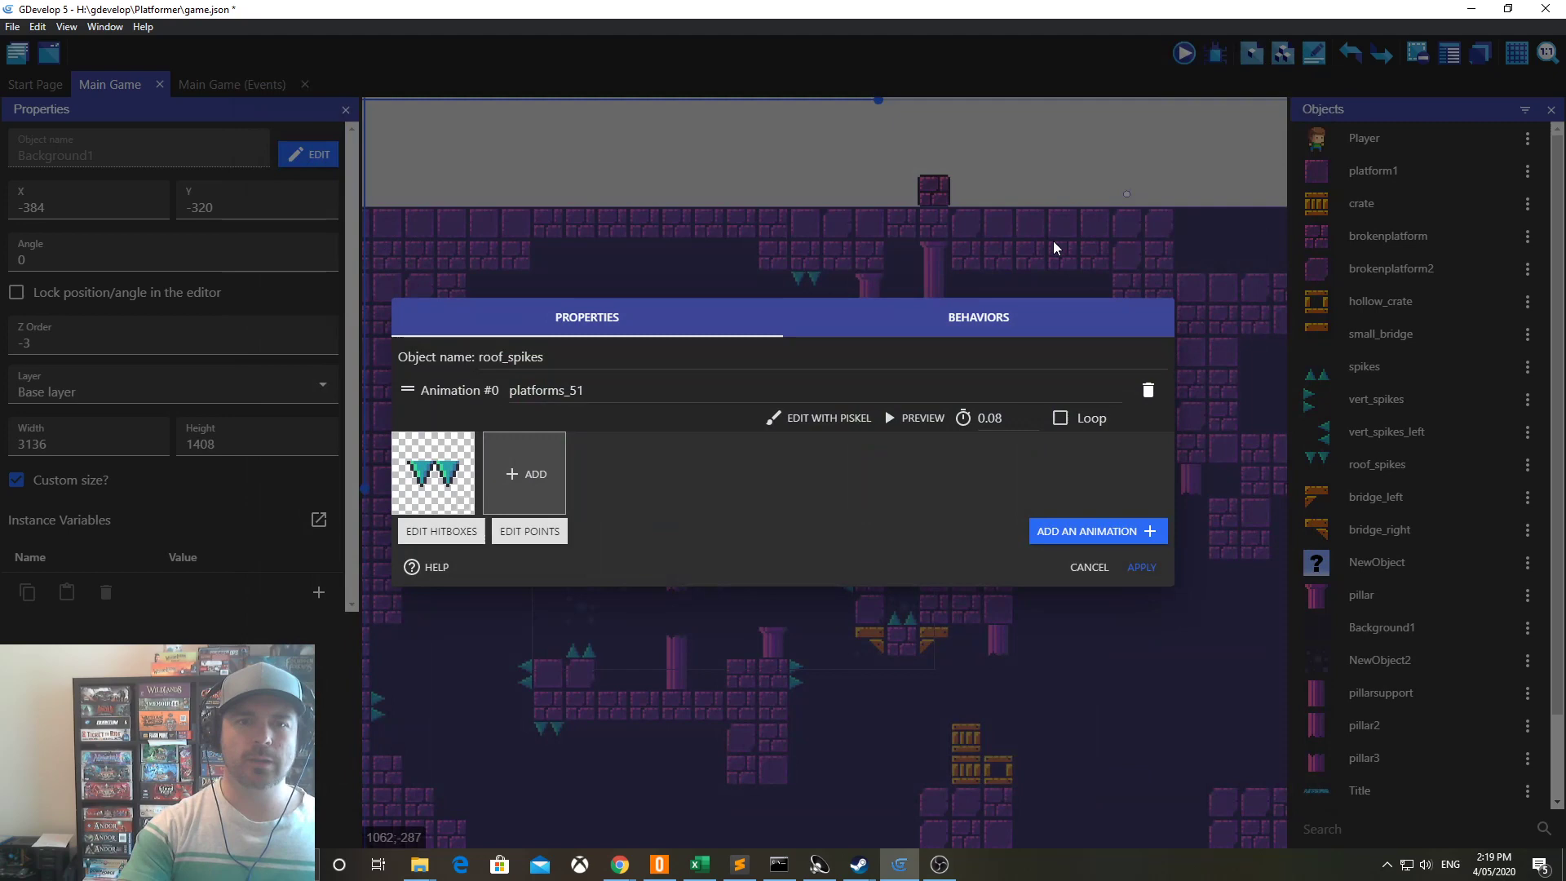
left_click(1143, 572)
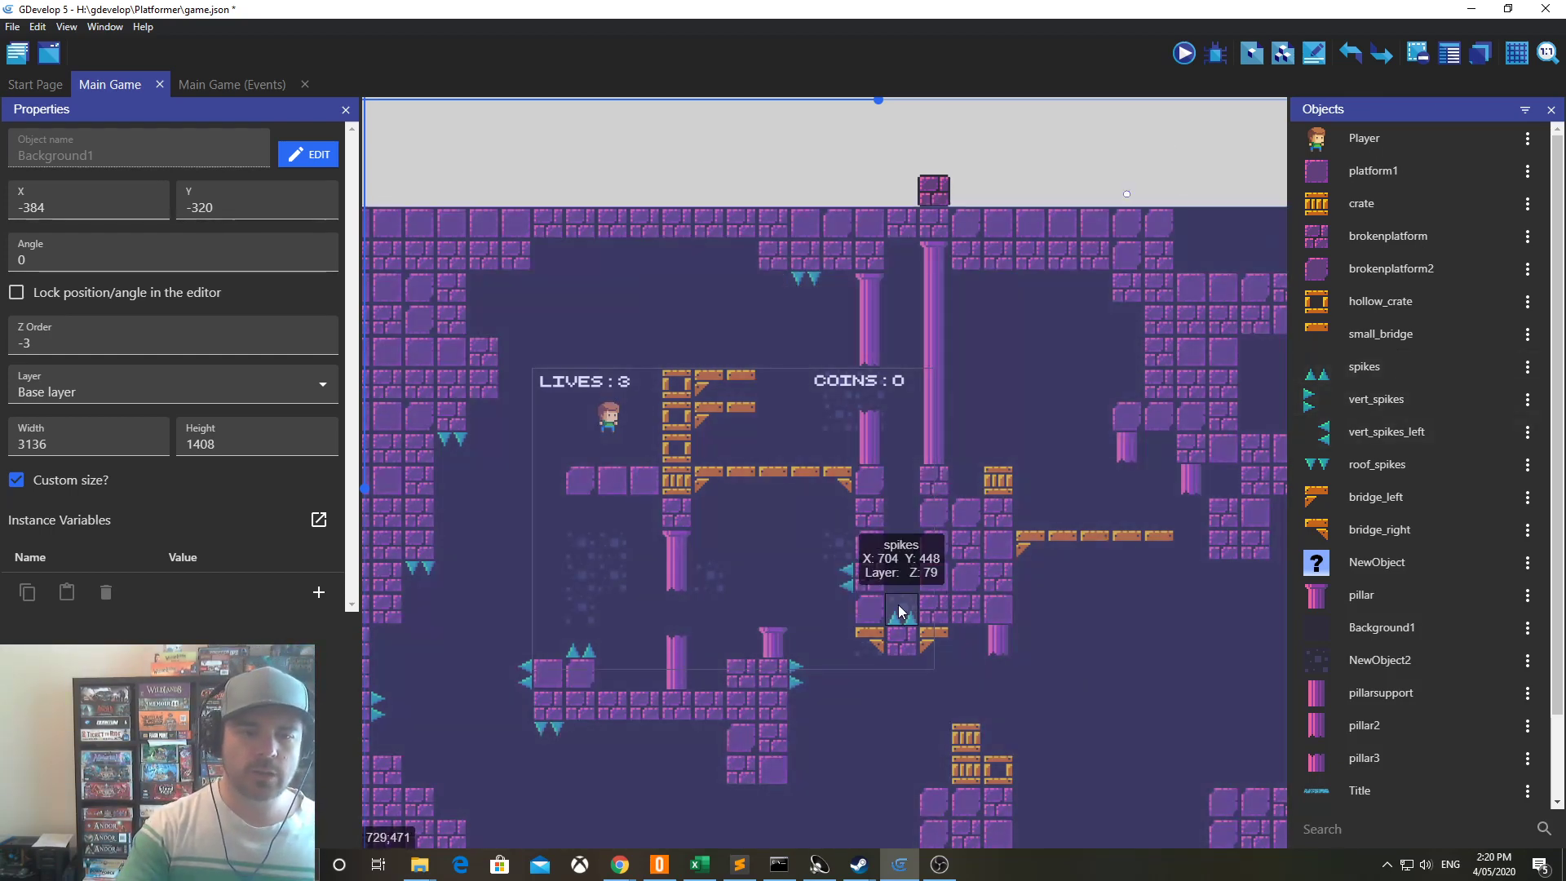
- Resize the canvas of the spikes sprite to a height of 32 px, anchored at the bottom centre, save it, and apply the object's changes
double_click(1392, 372)
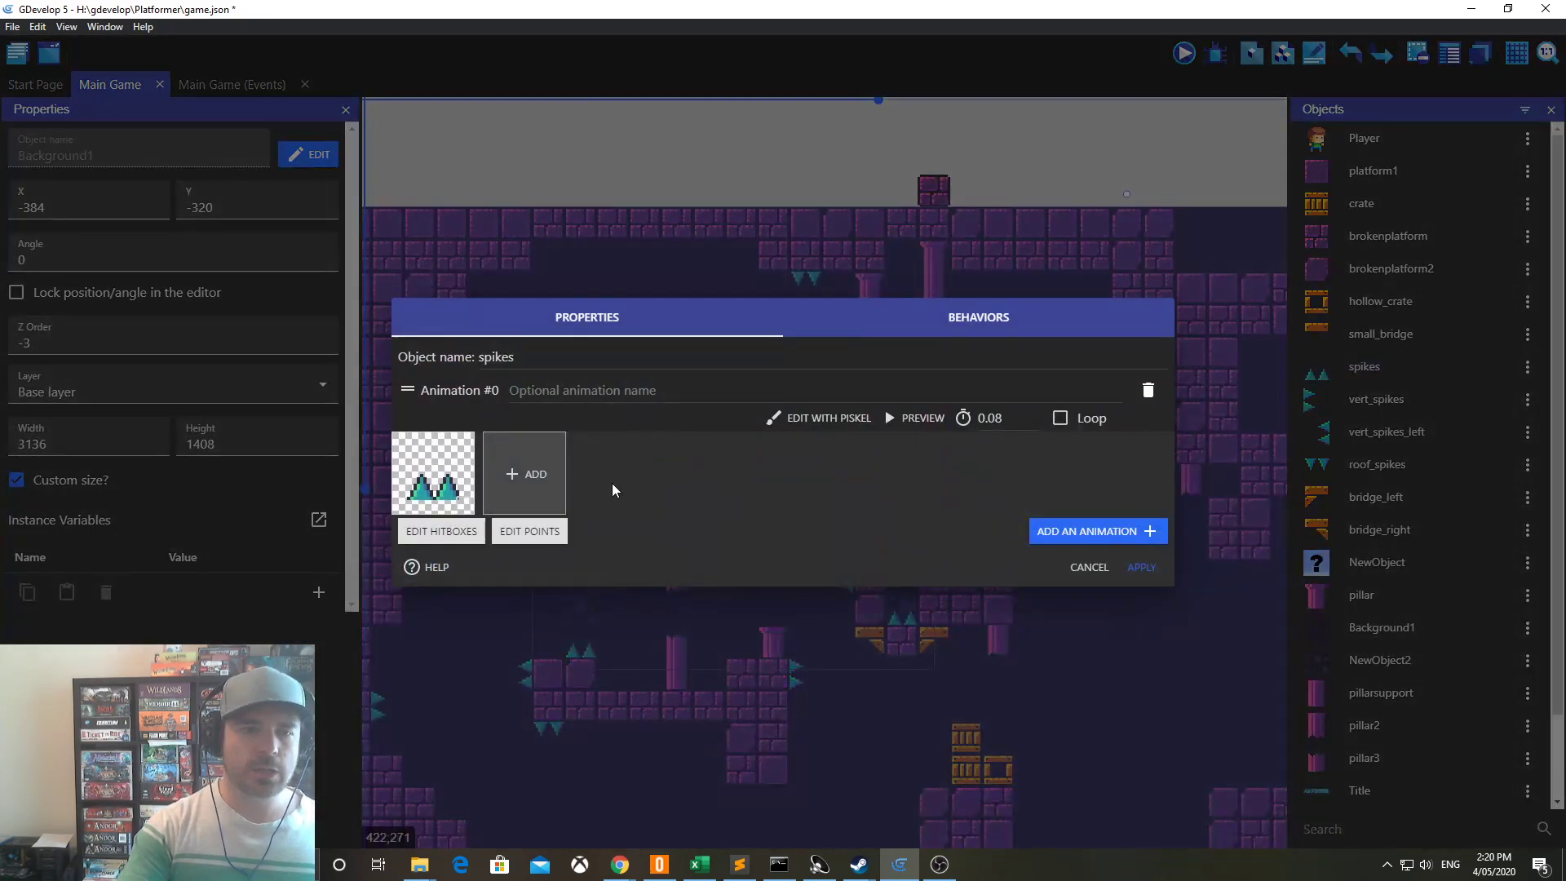
left_click(826, 417)
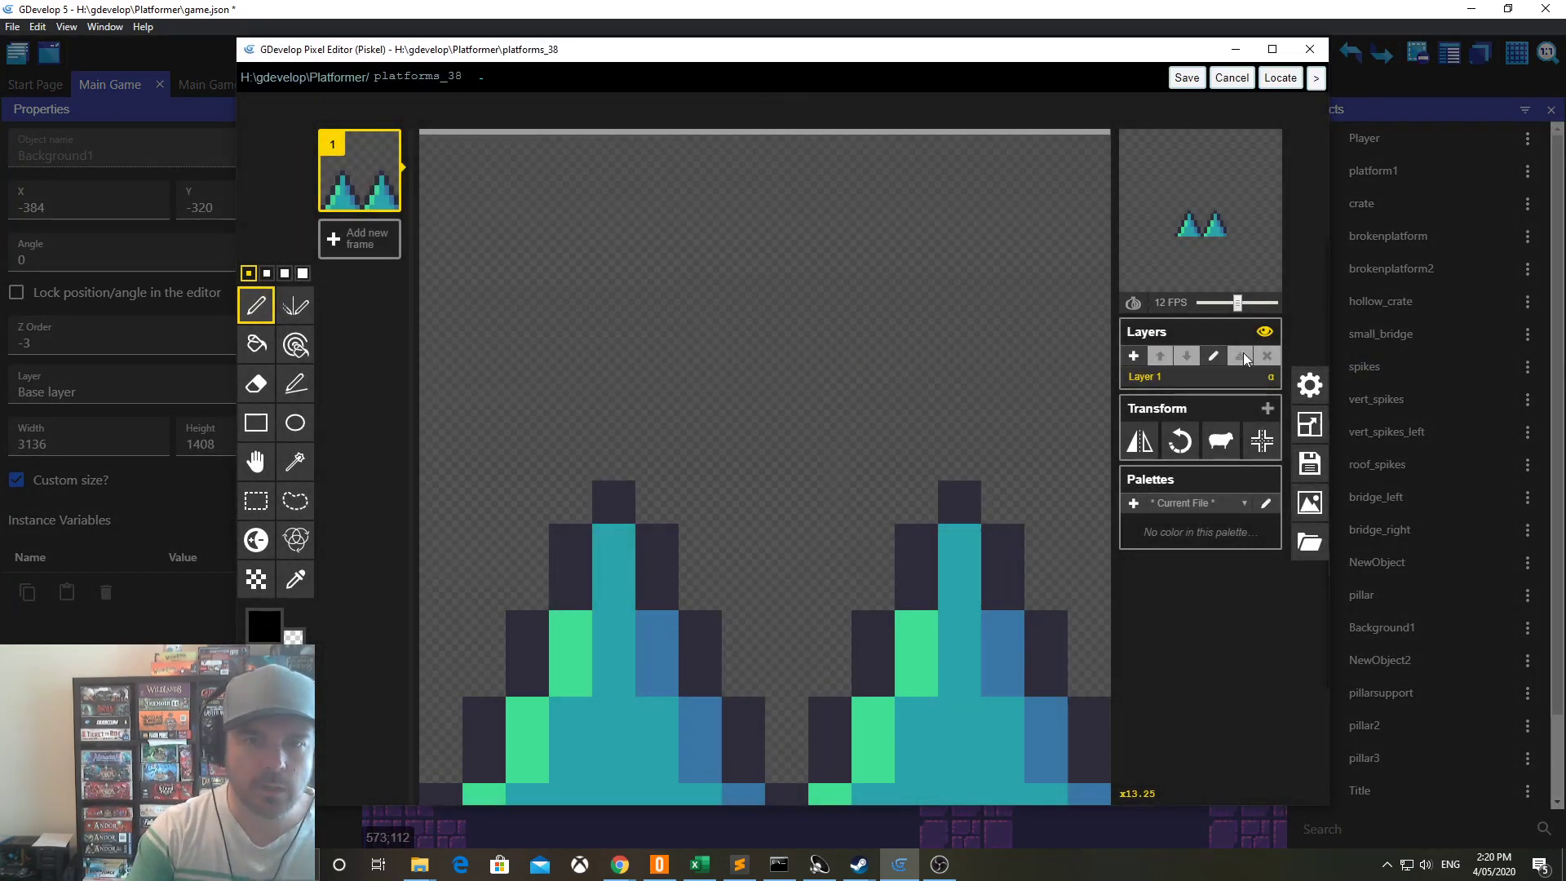
left_click(1311, 426)
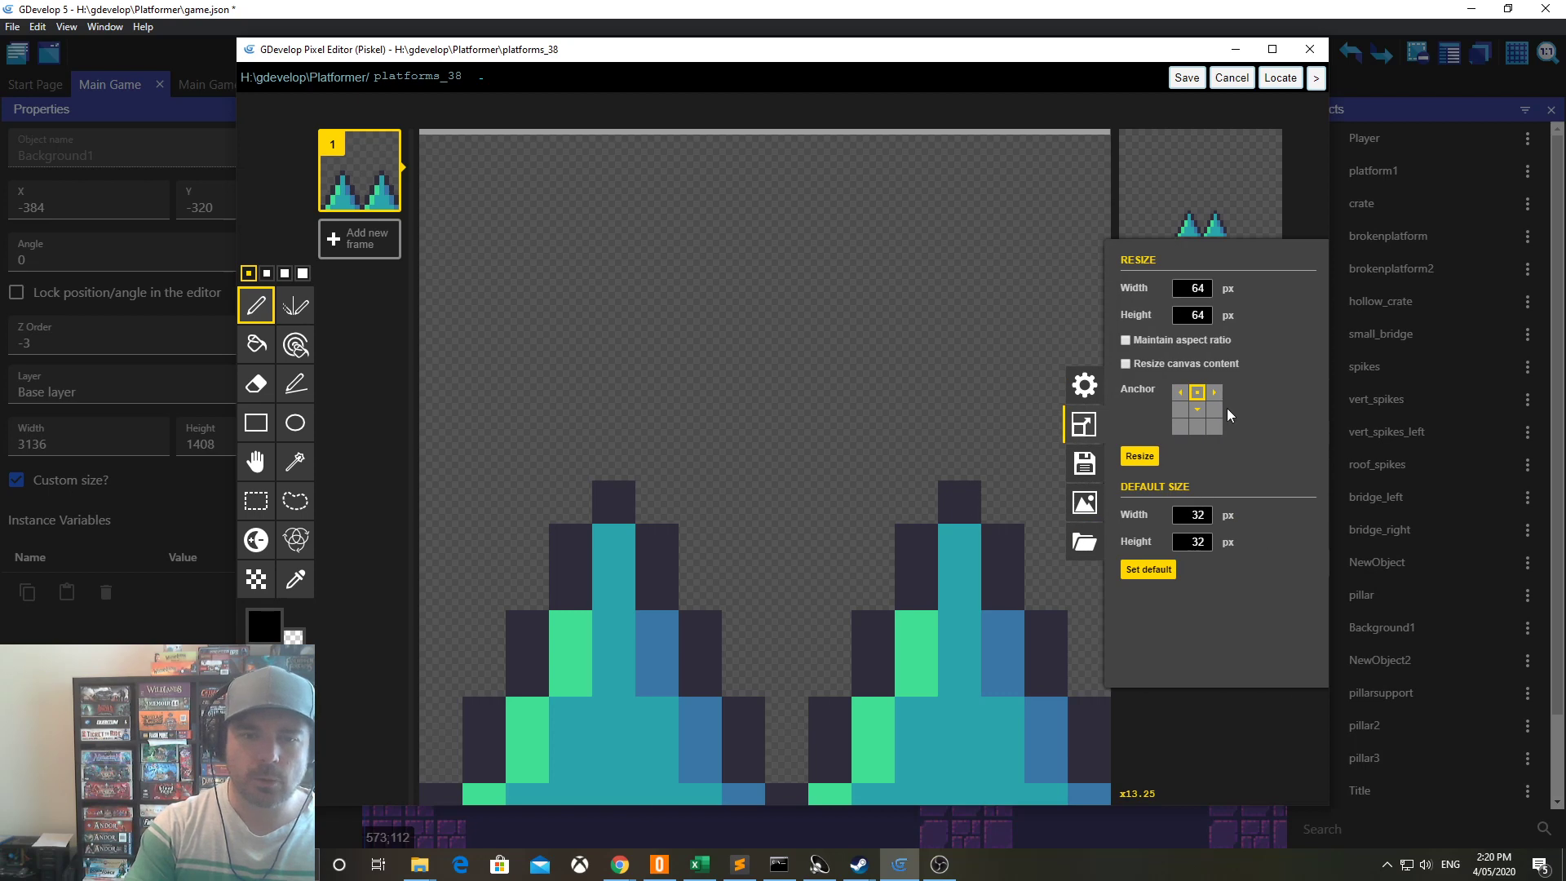
left_click(1194, 315)
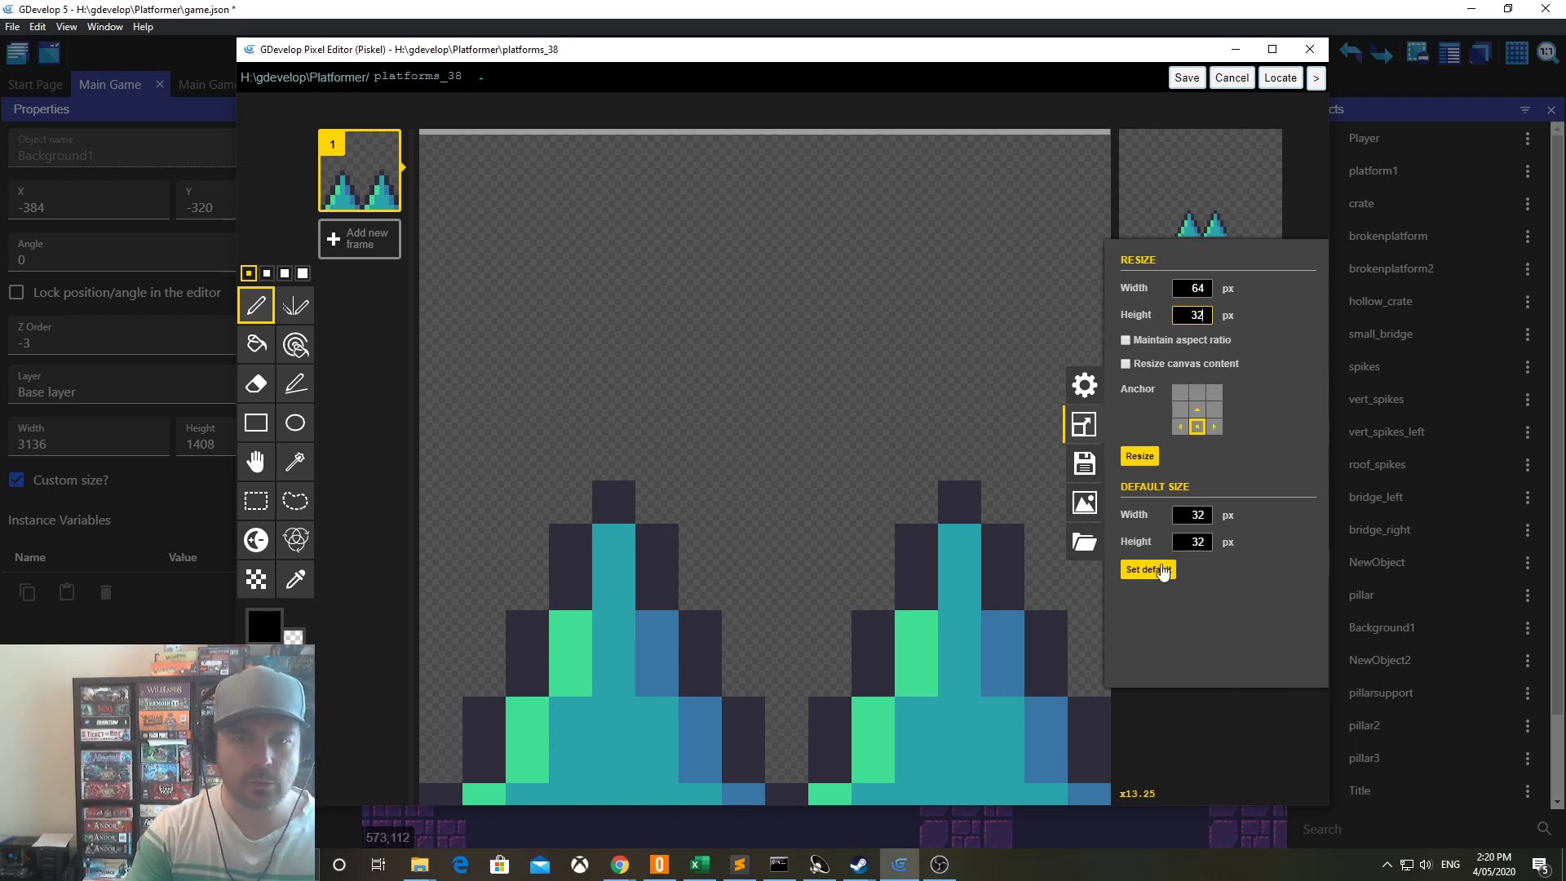
left_click(1138, 454)
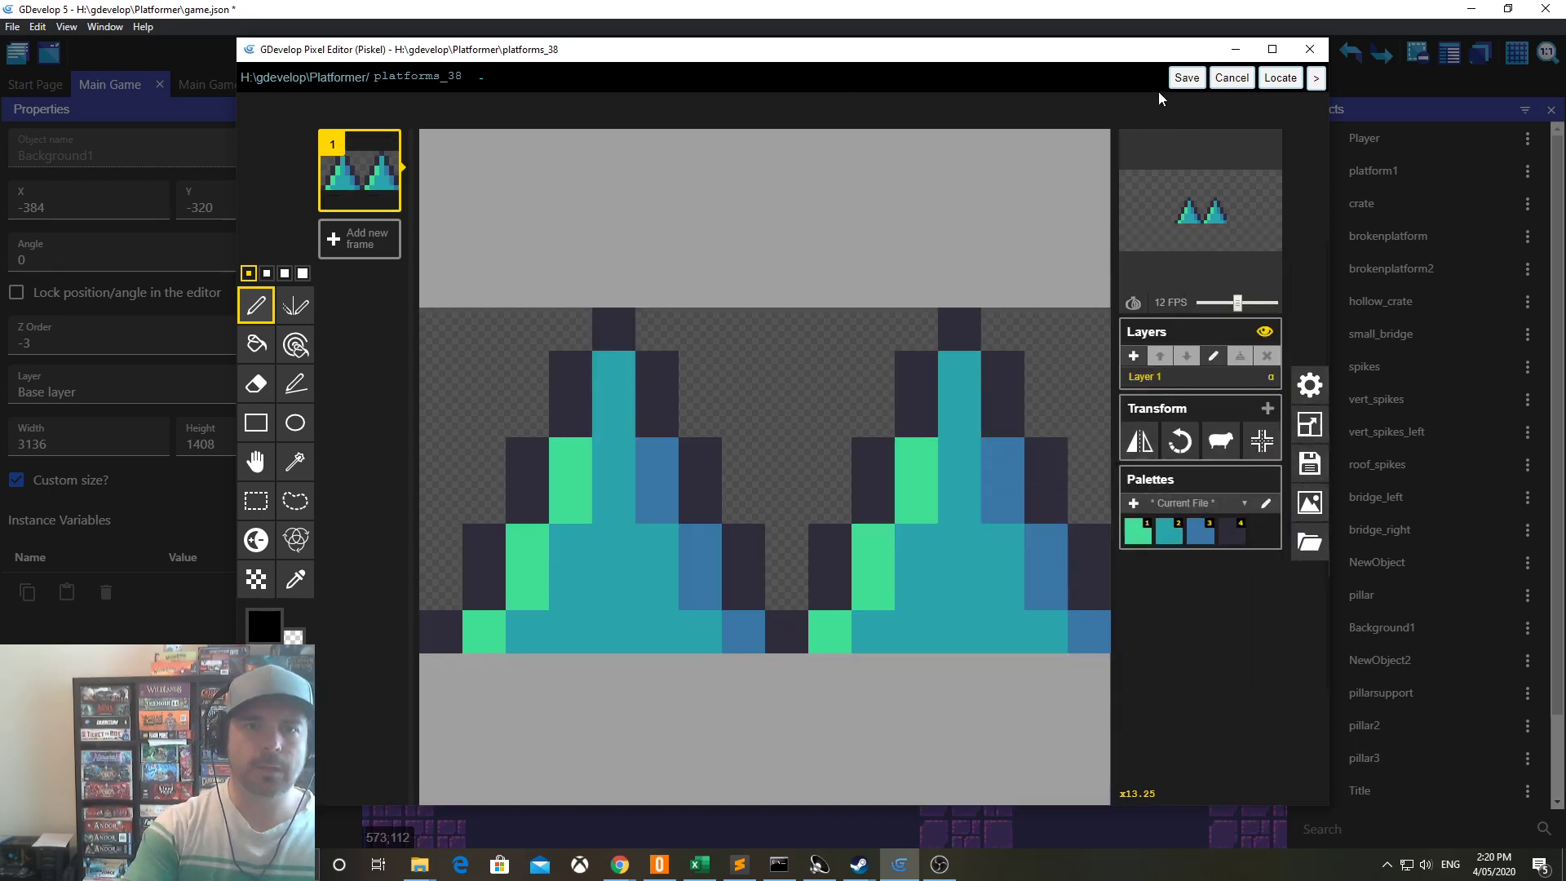
left_click(1187, 78)
left_click(1142, 567)
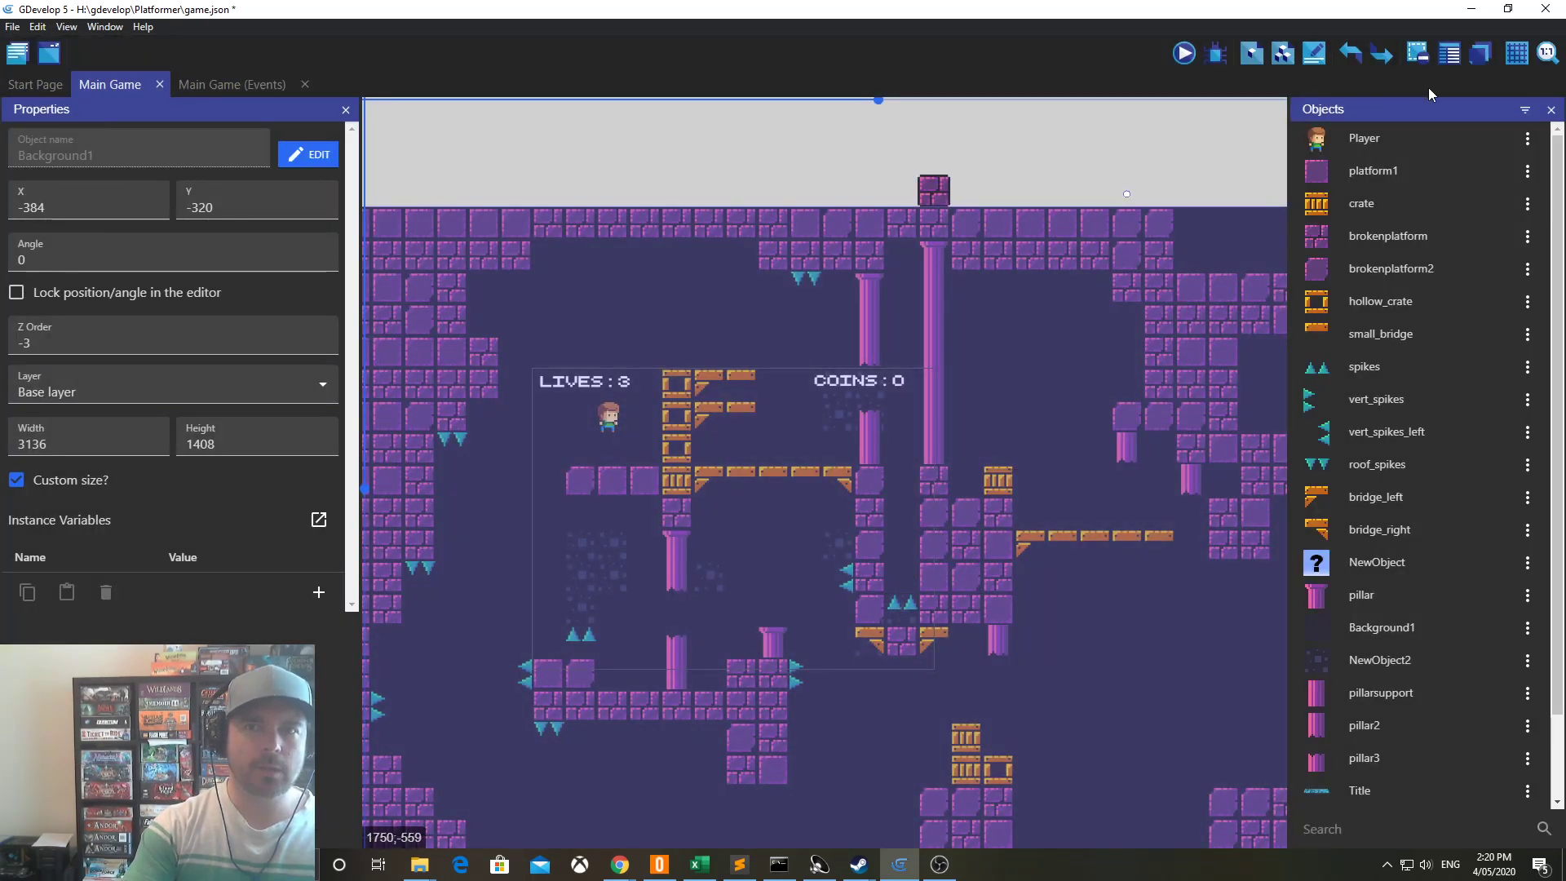
- Show the scene grid and set its cell width and height to 32 pixels
left_click(1517, 54)
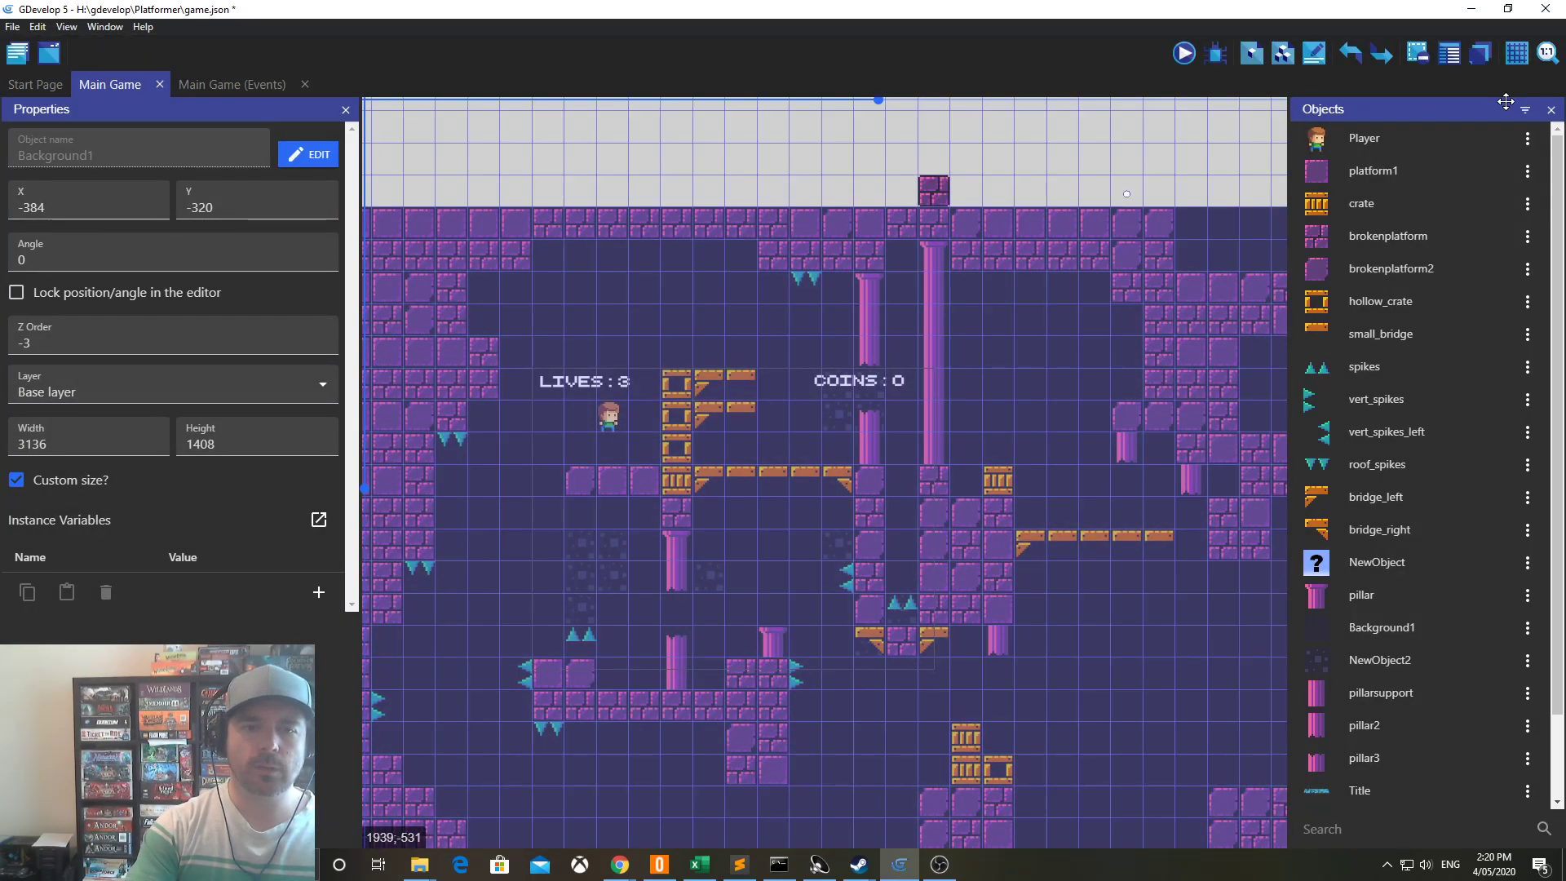
left_click(1516, 55)
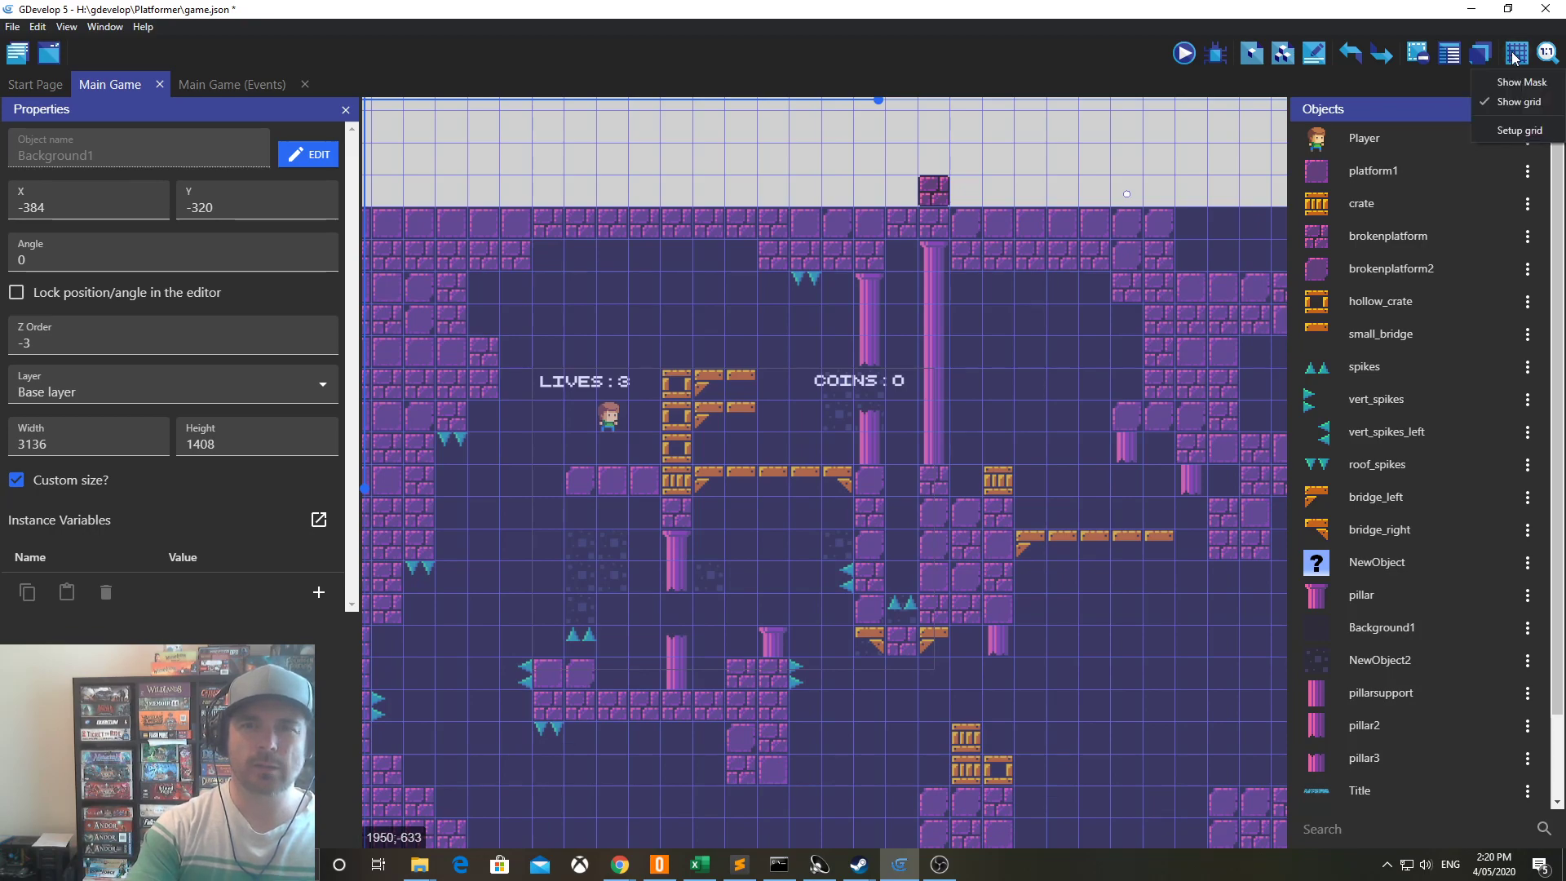
left_click(1519, 130)
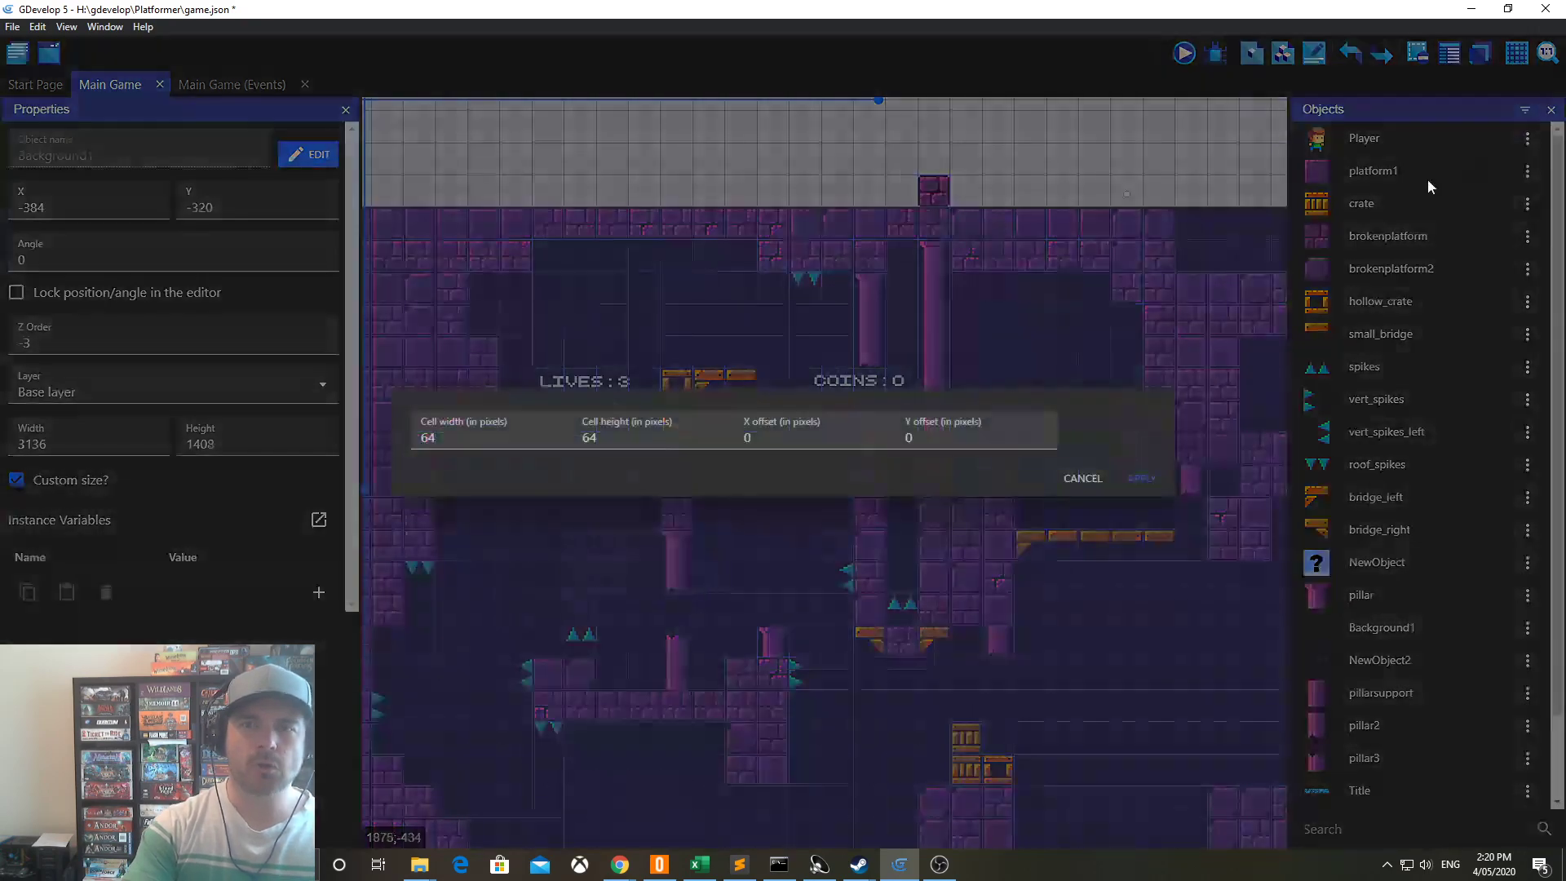
double_click(431, 437)
type("32")
double_click(599, 438)
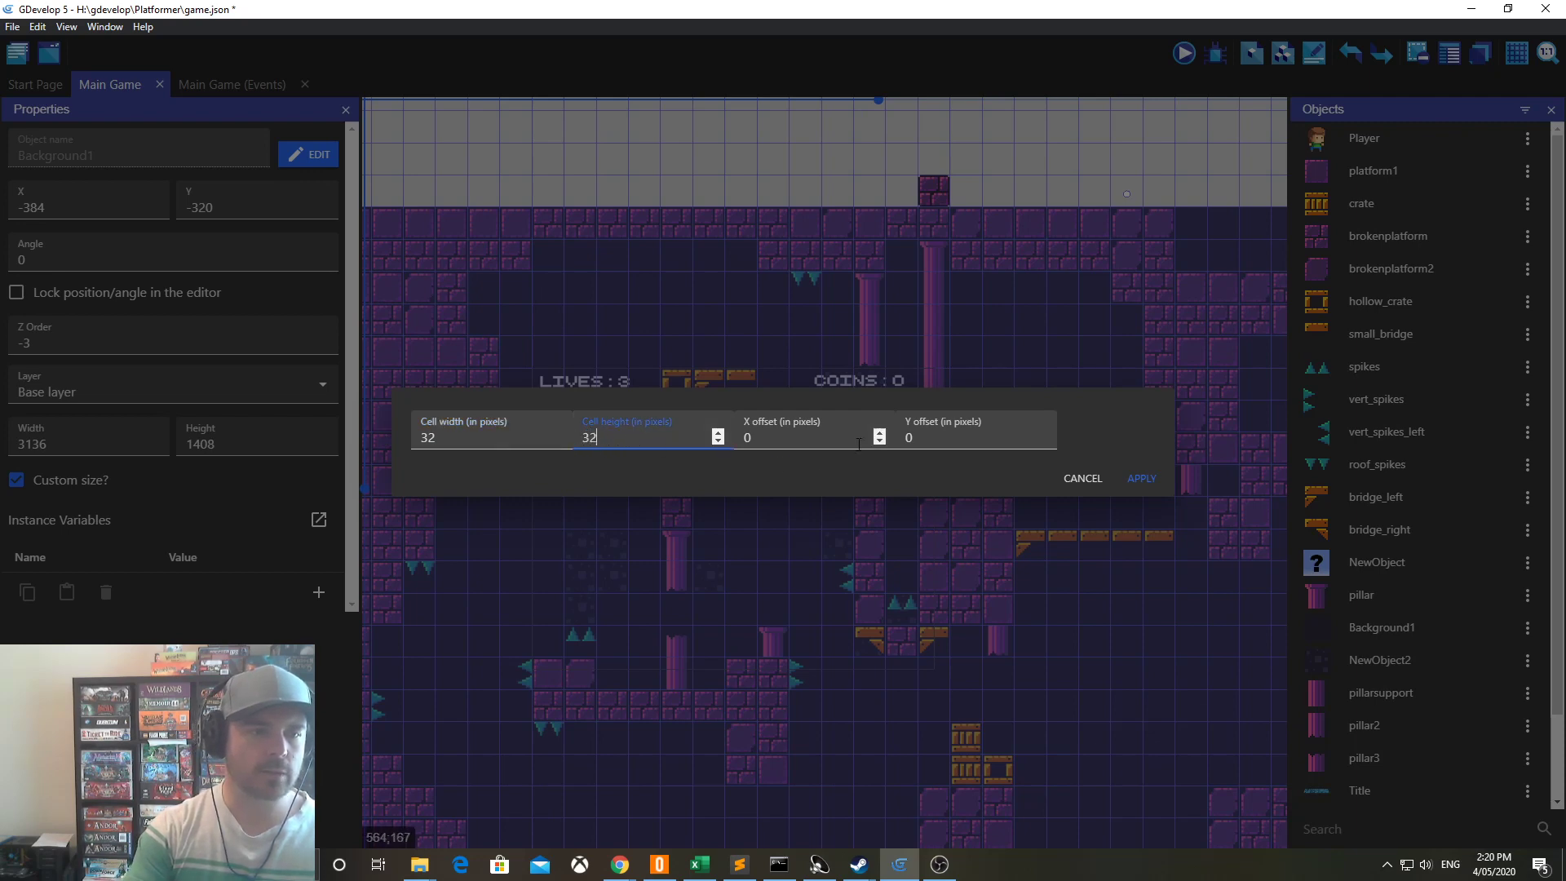
left_click(1119, 478)
- Lower the spikes in the narrow pit onto the block below at X 702, Y 480, and hide the grid
left_click(900, 613)
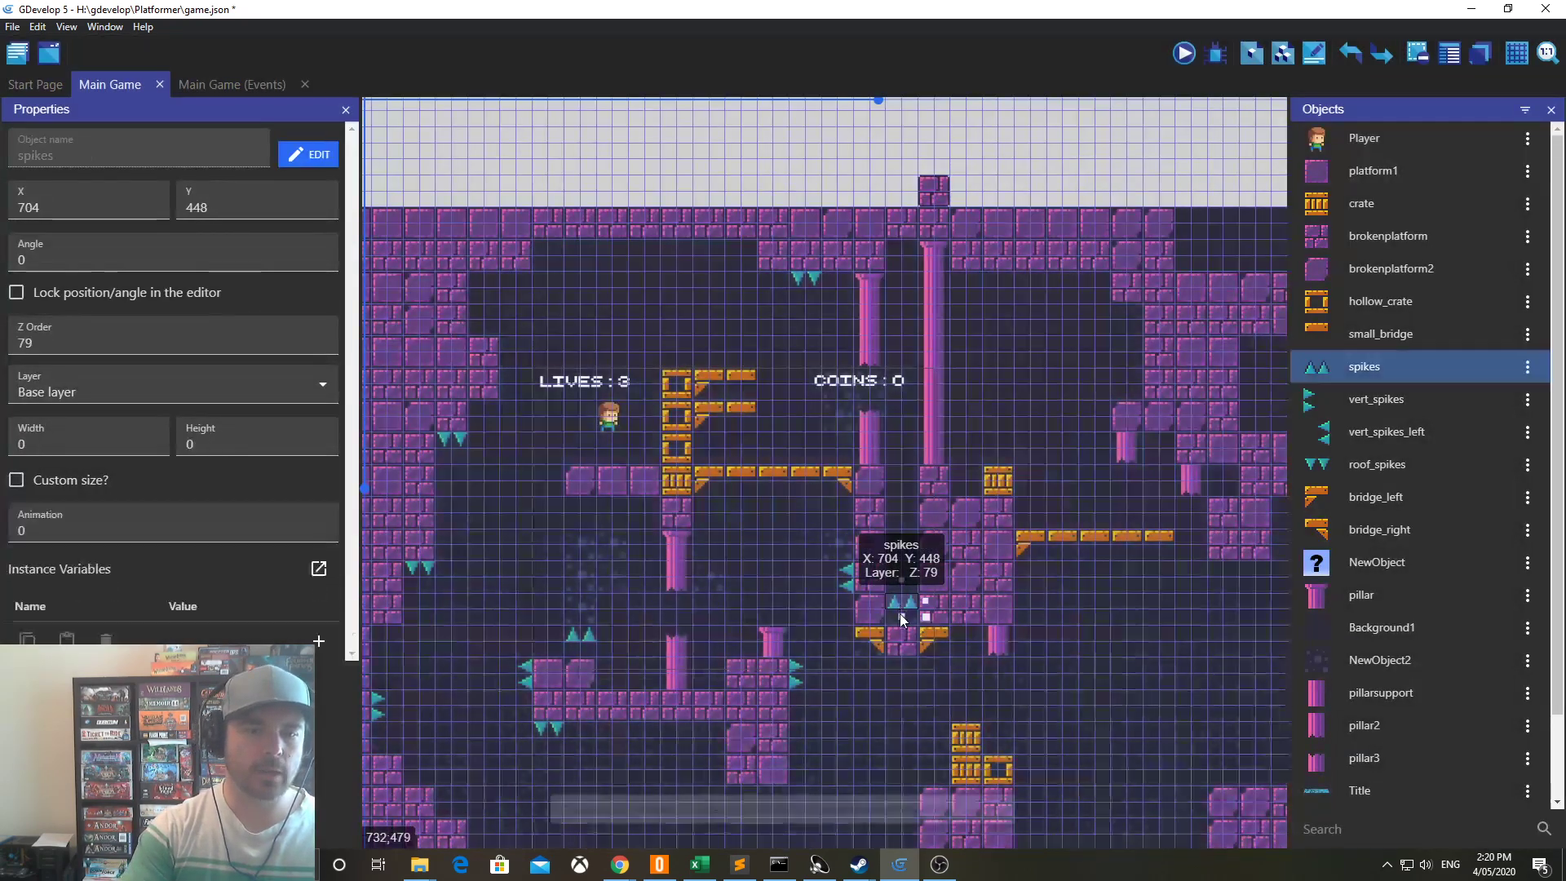
mouse_move(901, 620)
left_mouse_down()
mouse_move(897, 581)
mouse_move(780, 605)
mouse_move(863, 608)
mouse_move(904, 632)
left_mouse_up()
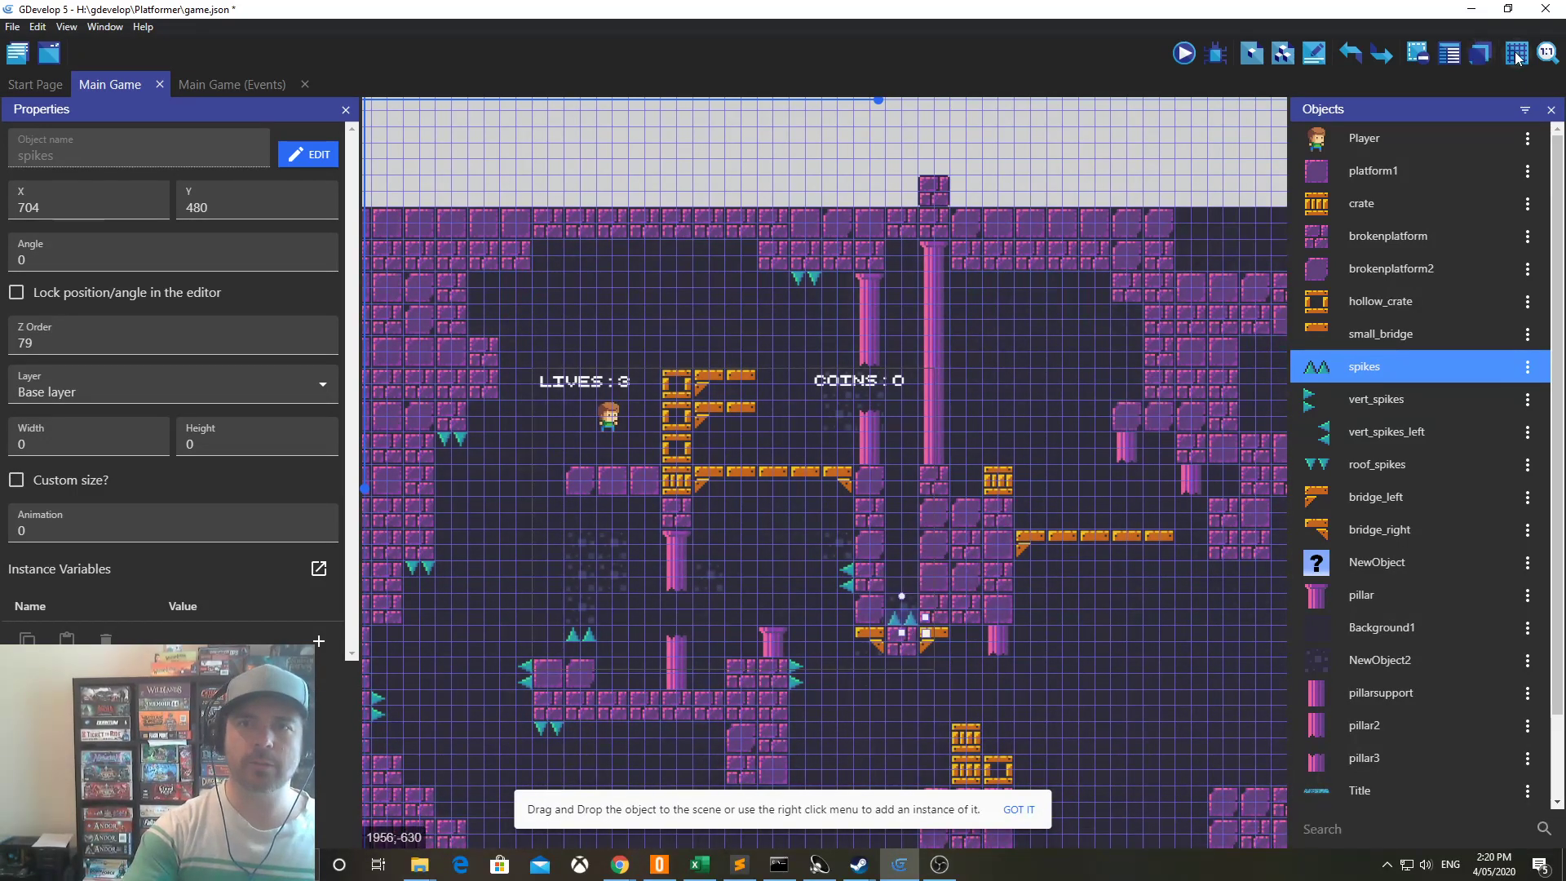
left_click(1517, 54)
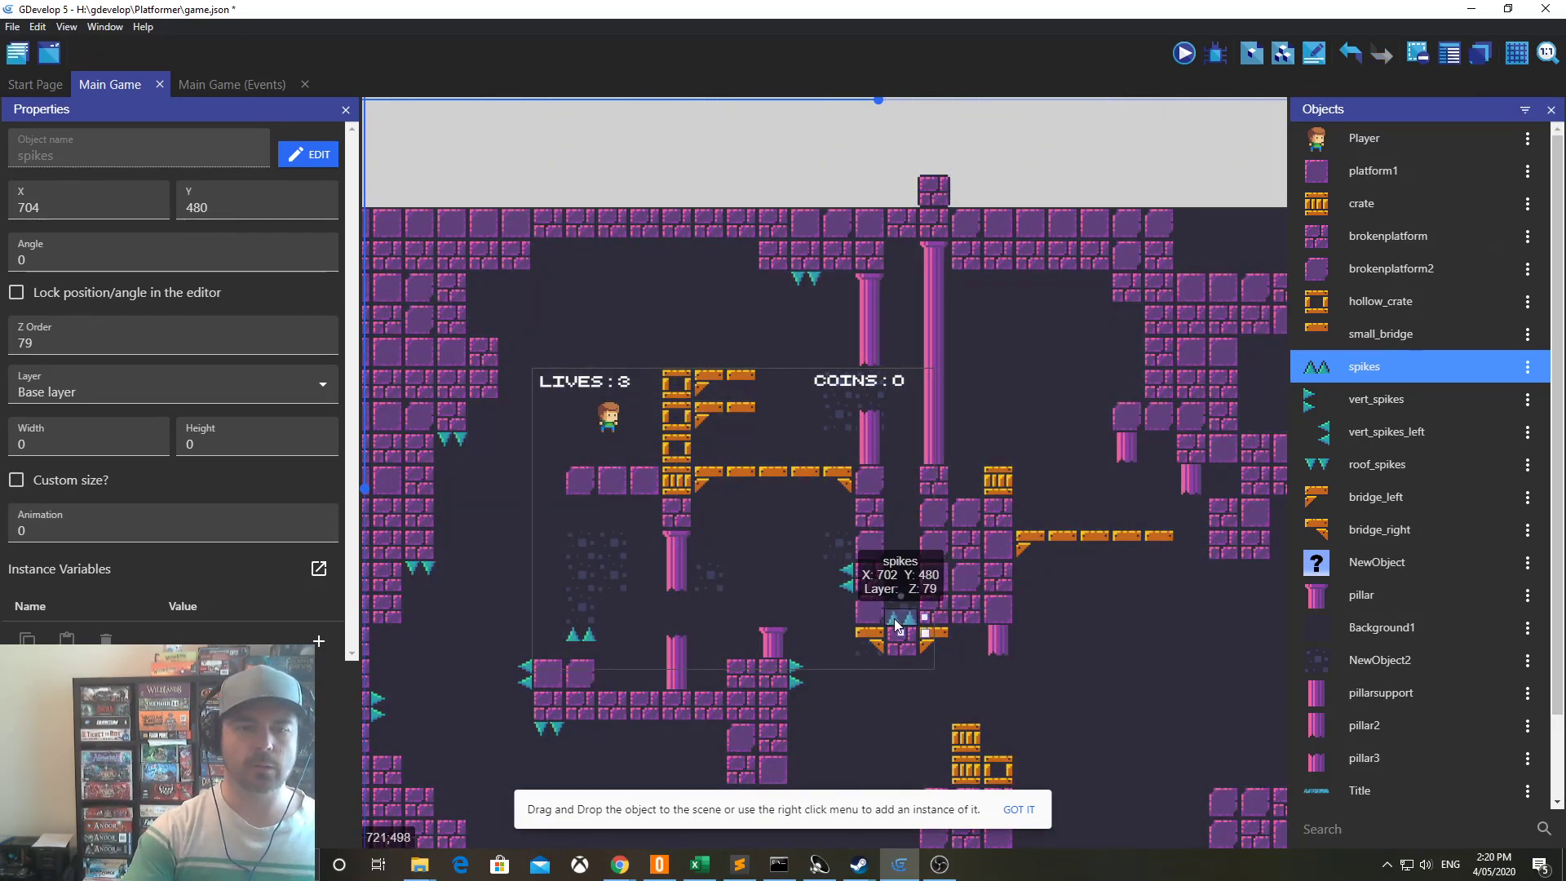
left_click_drag(895, 620, 894, 620)
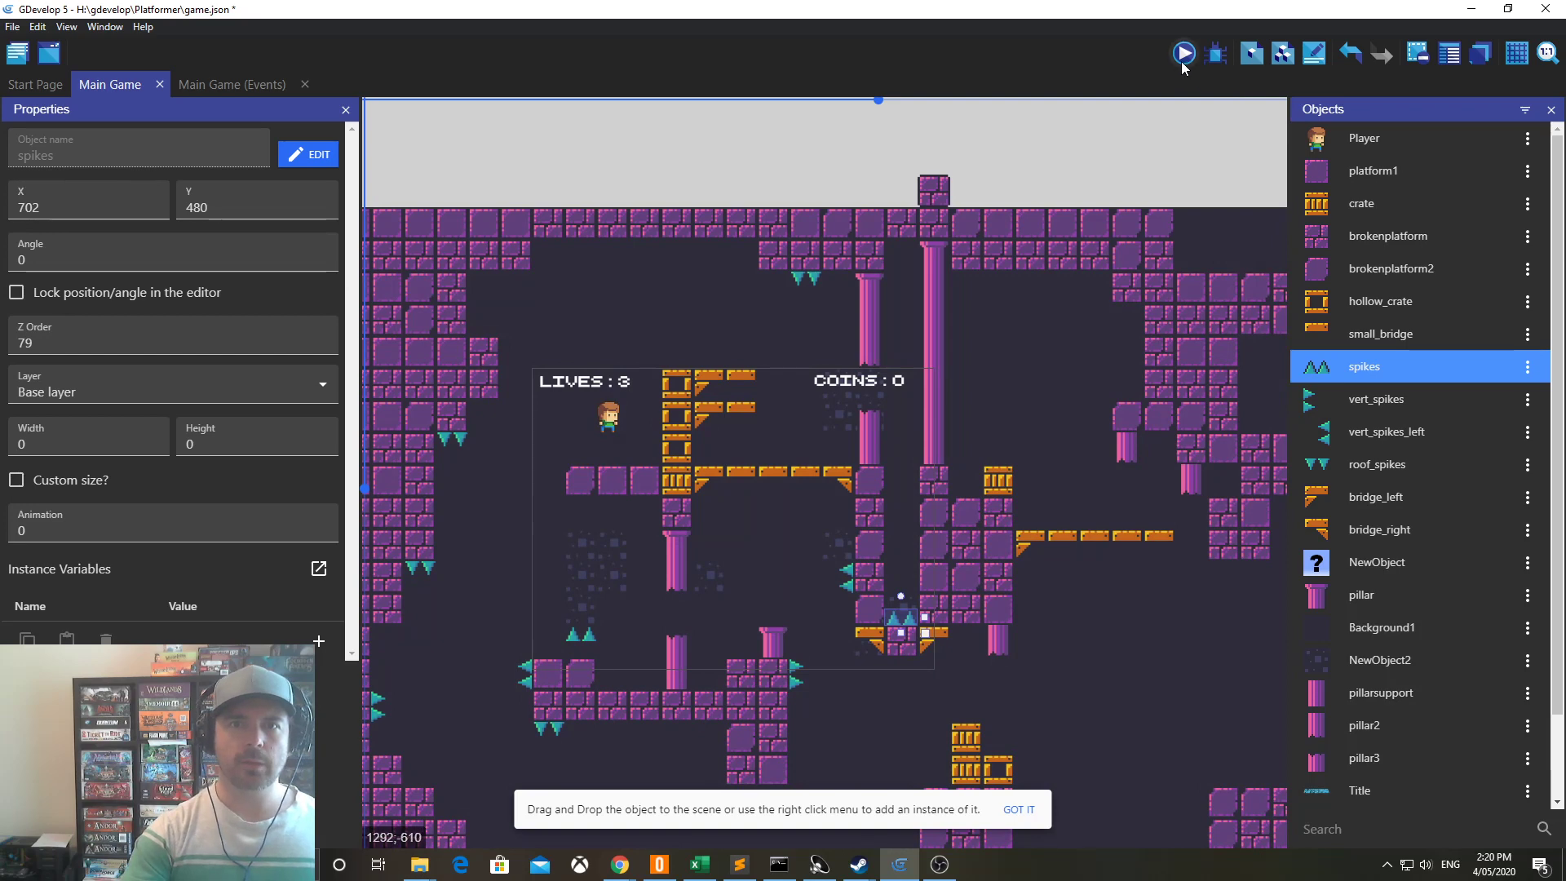
- Preview the game, run and jump the player from the crates towards the roof spikes to test the collision, and close the preview
left_click(1184, 55)
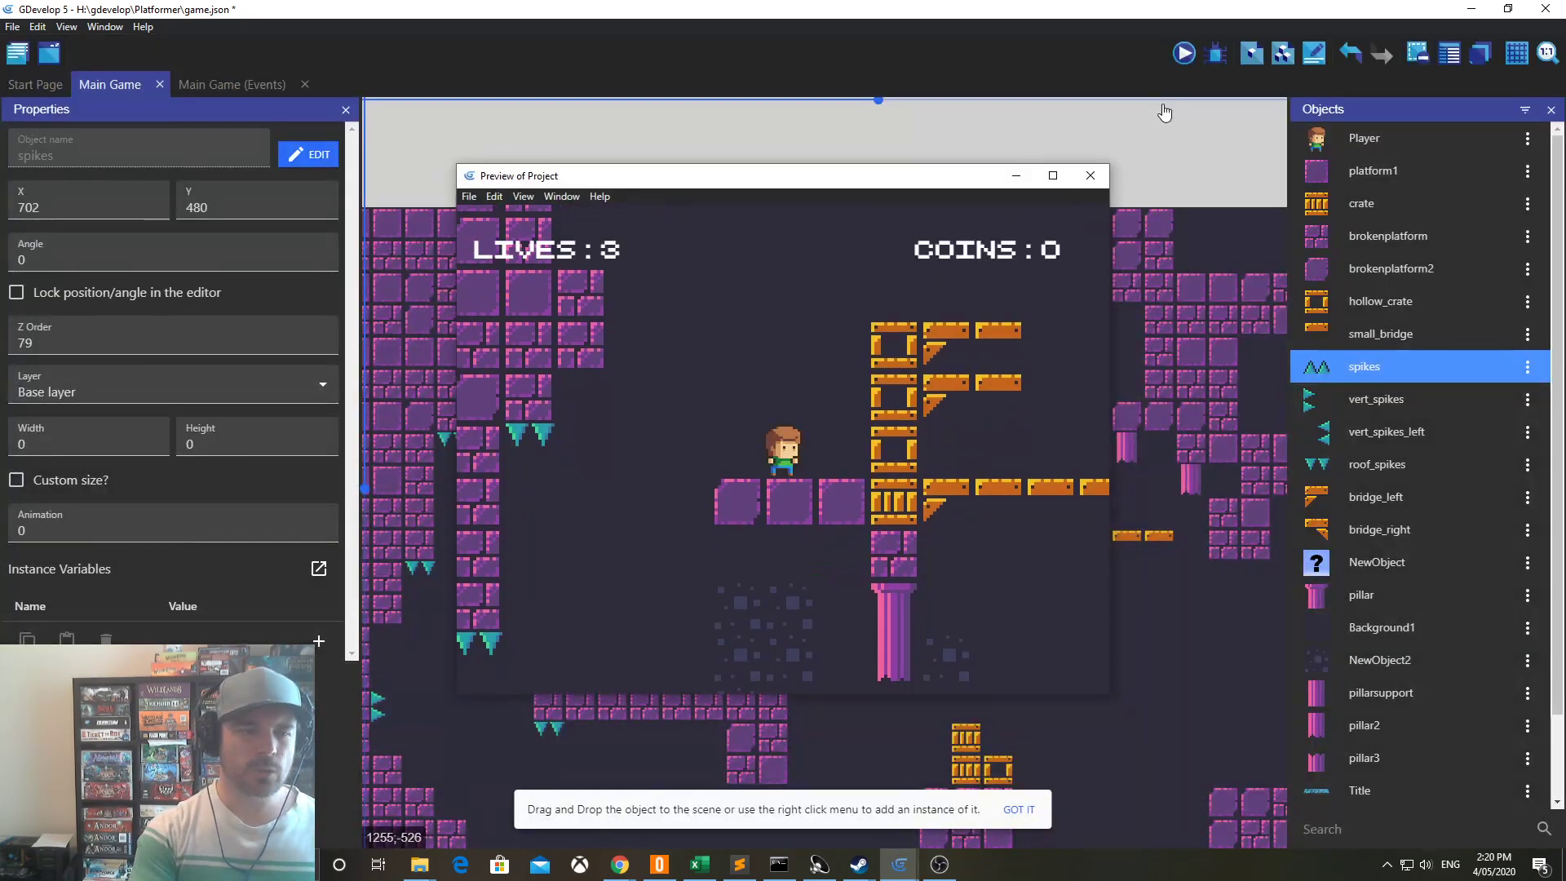
key("Right")
key("space")
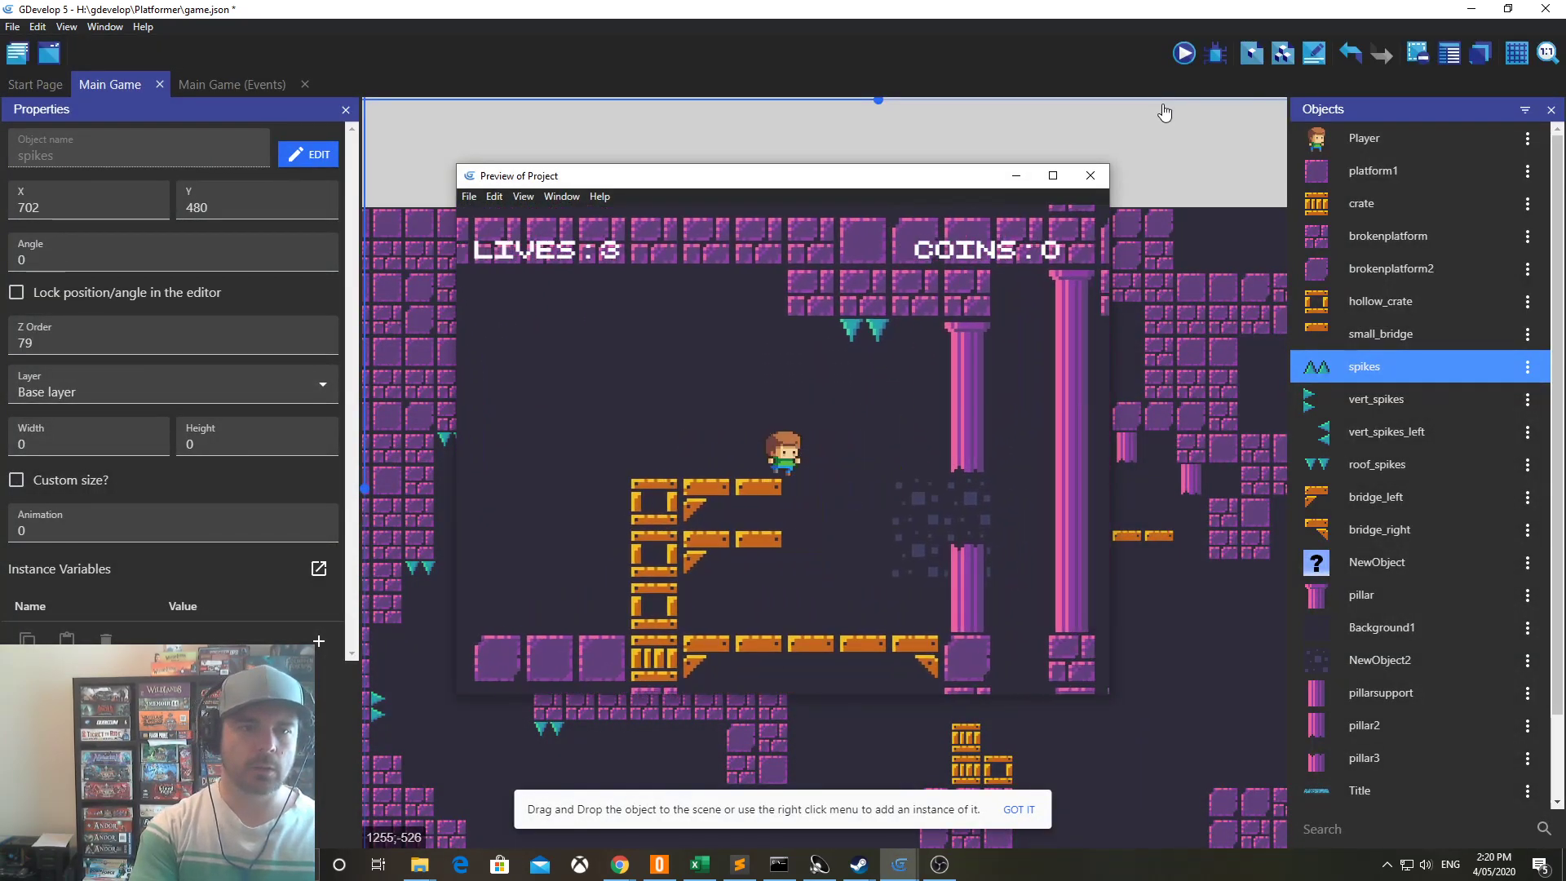
key("Right")
key("space")
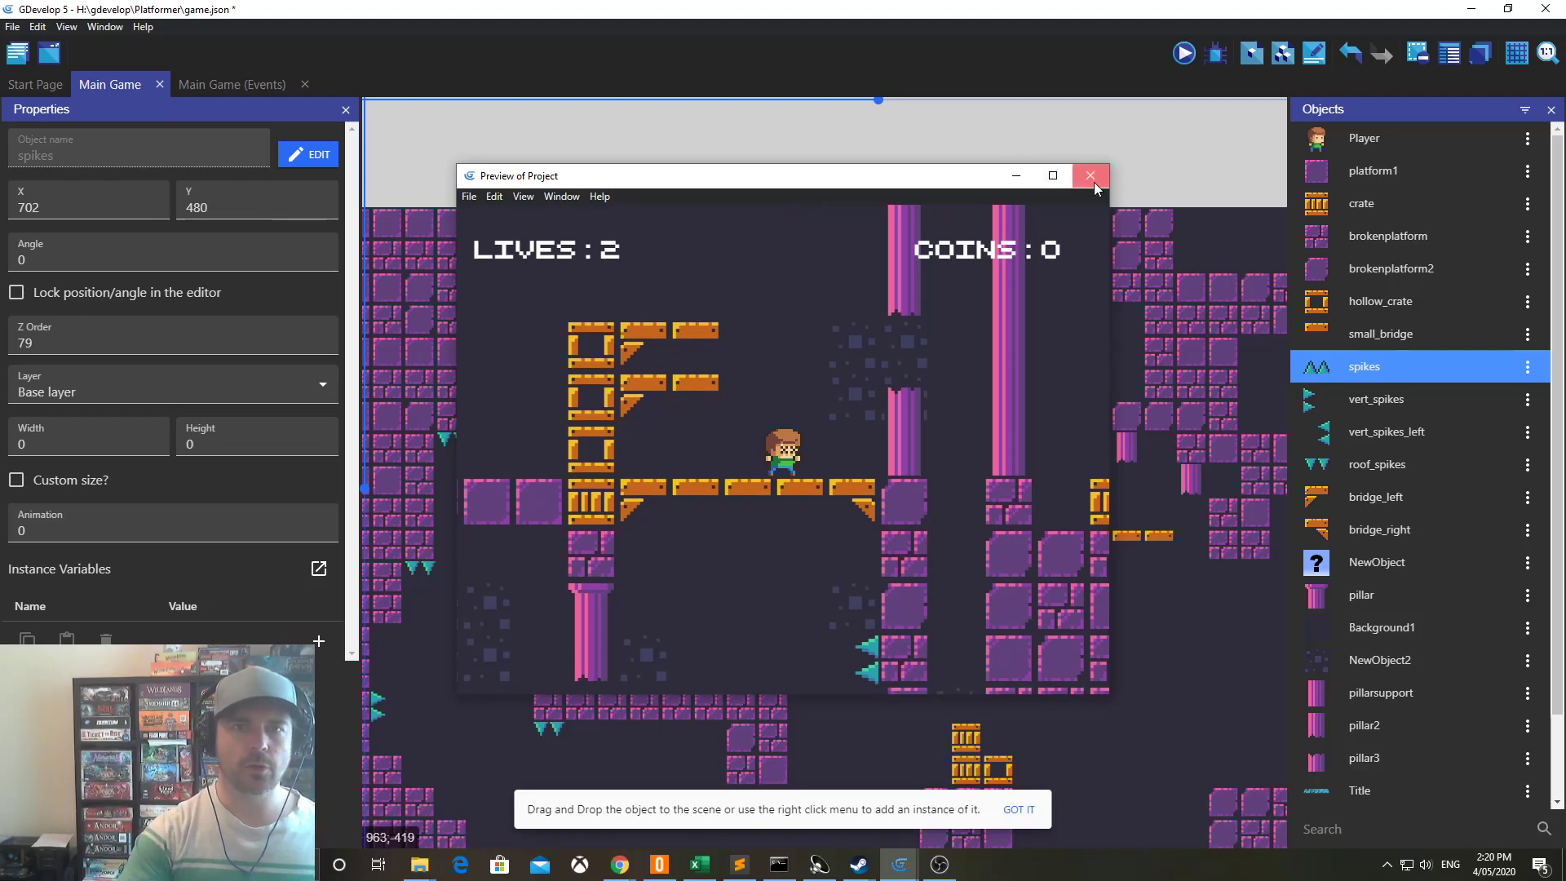
left_click(1091, 177)
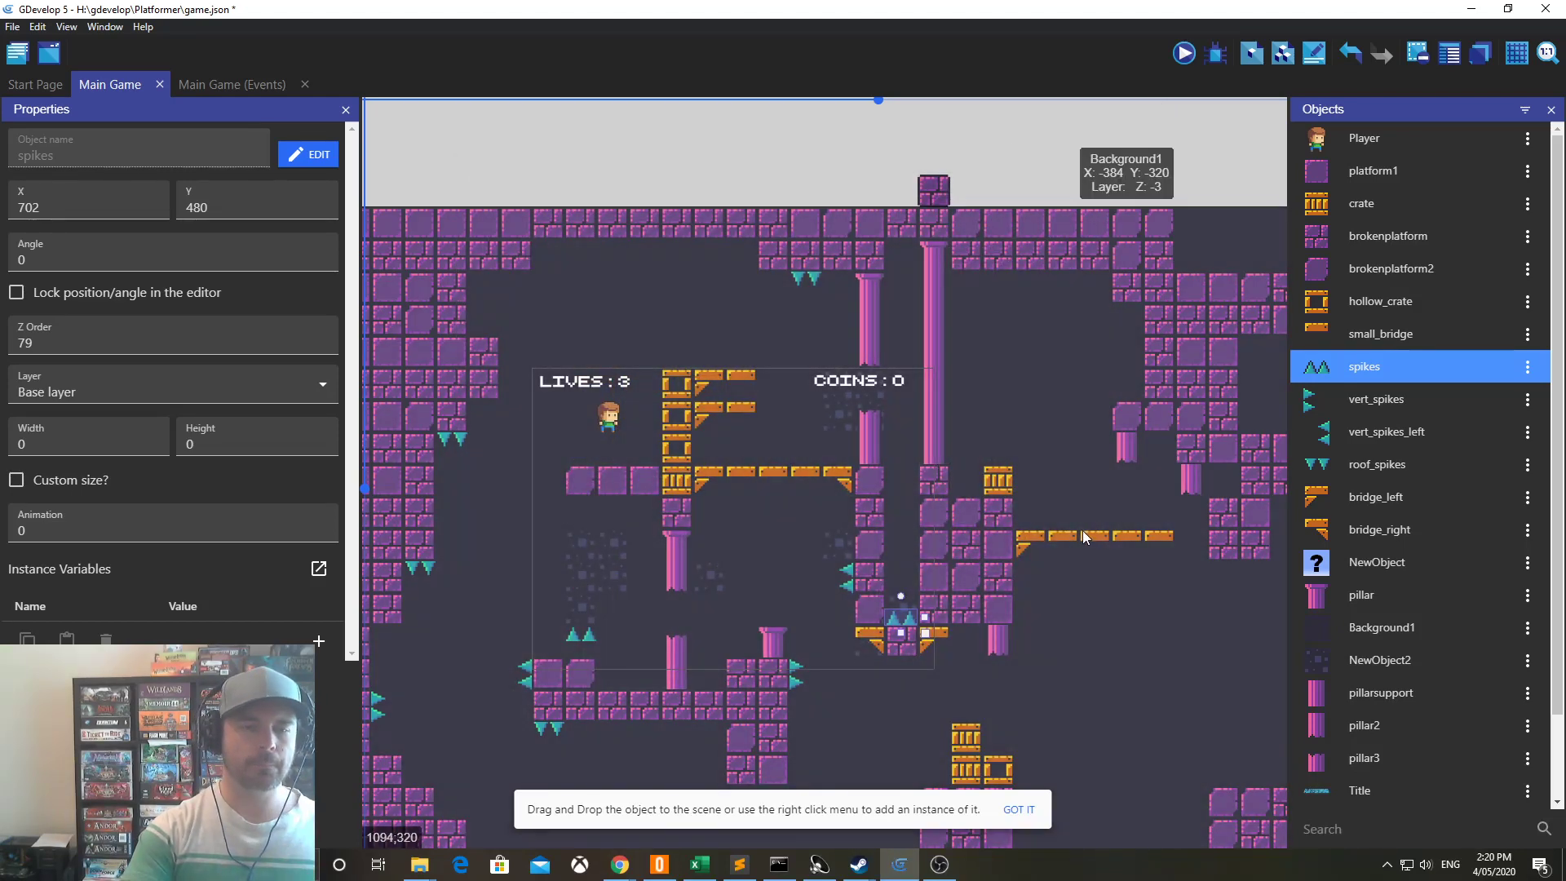